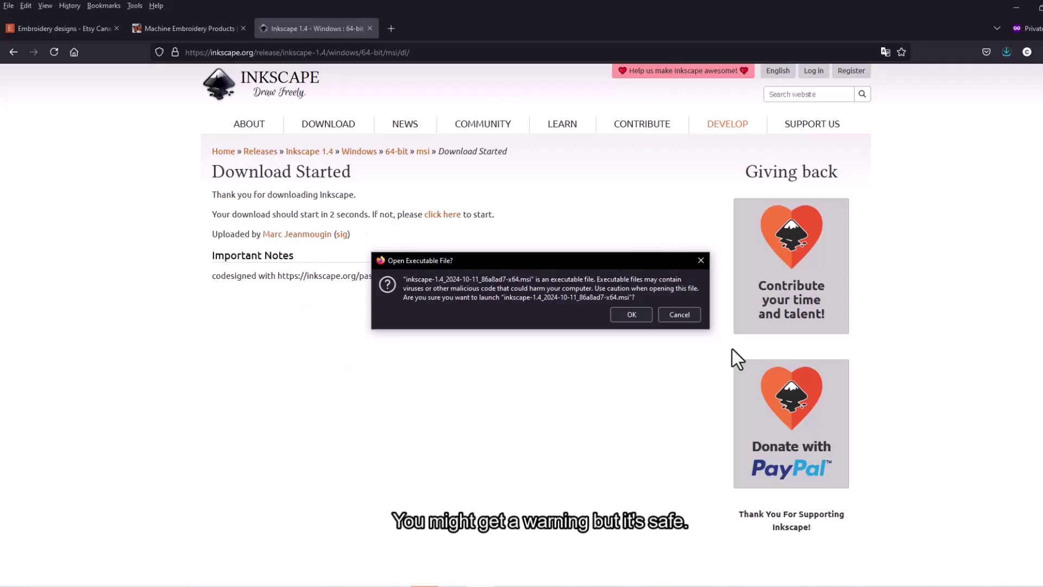
- Run the downloaded Inkscape 1.4 installer and complete the setup wizard with the default features, installing to E:\
left_click(619, 316)
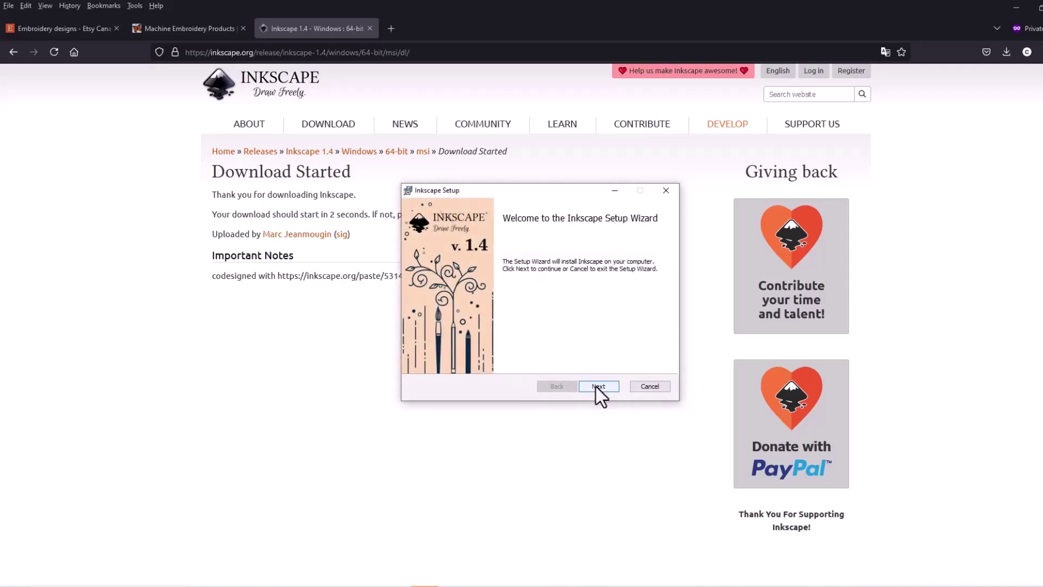
left_click(598, 386)
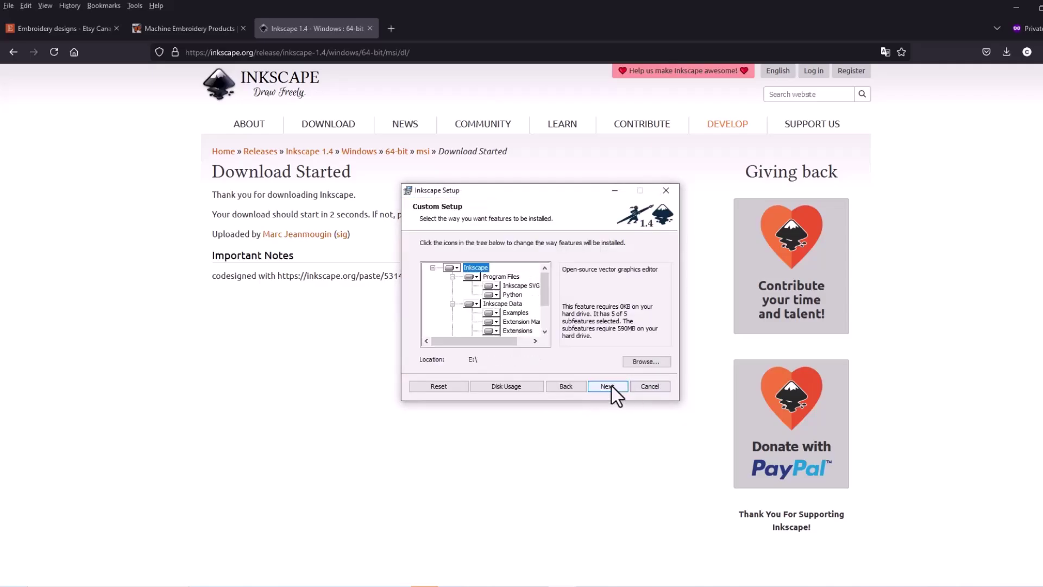
left_click(608, 386)
left_click(603, 386)
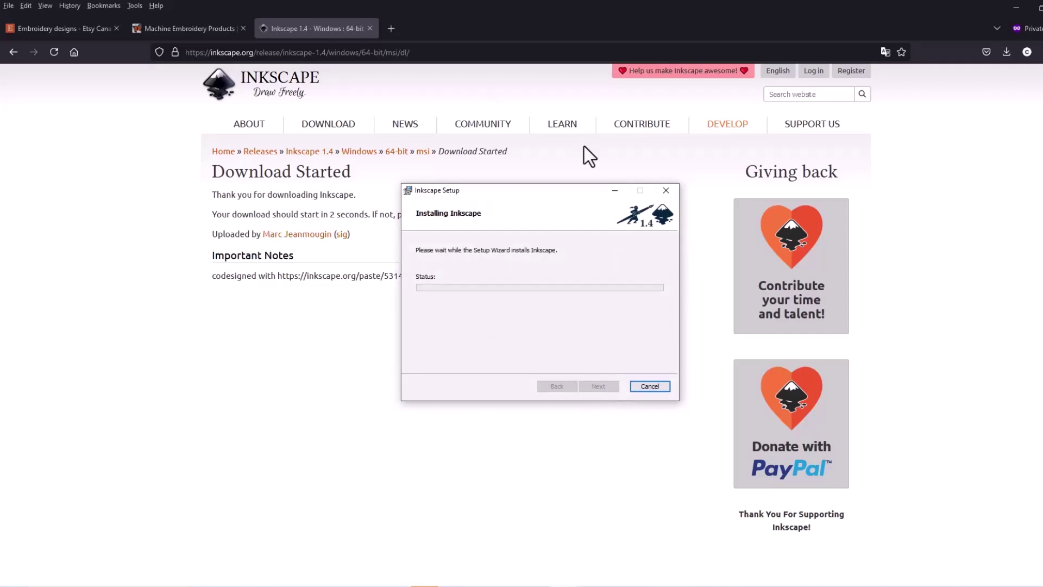
left_click(516, 1)
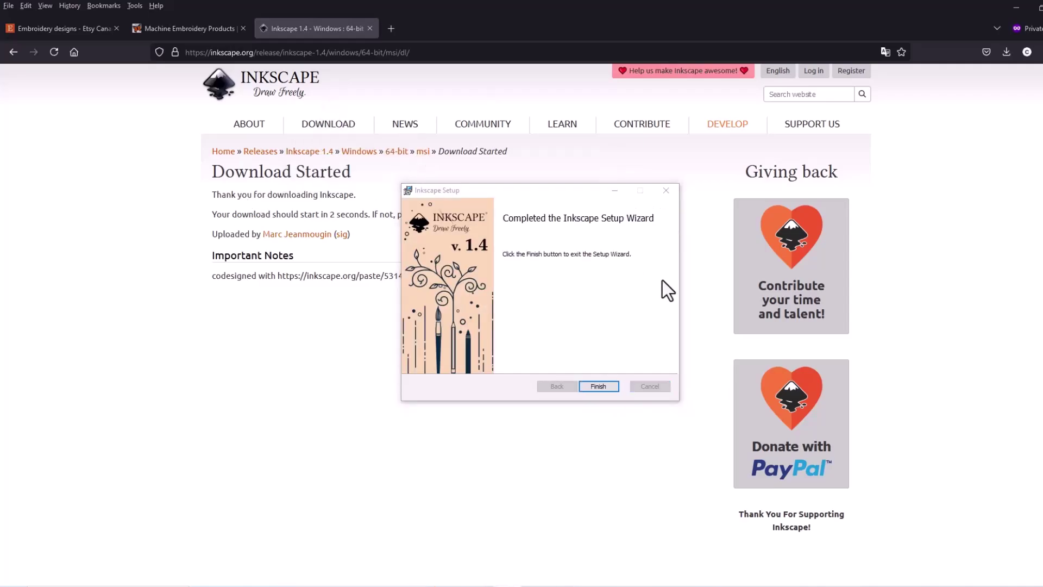
left_click(605, 383)
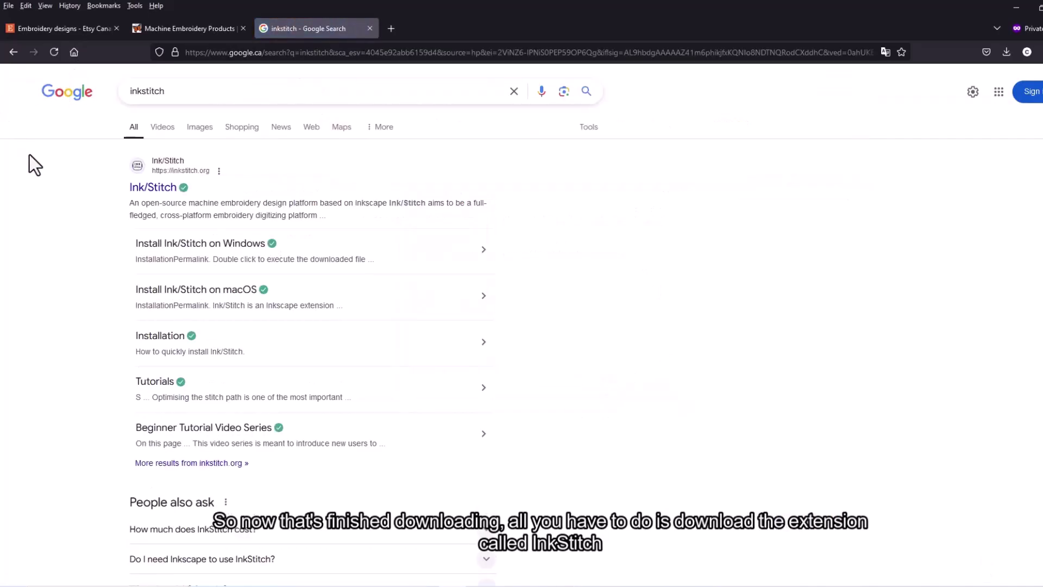
- Open the Ink/Stitch website from the search results and download Ink/Stitch v3.1.0 for Windows 64bit
left_click(154, 190)
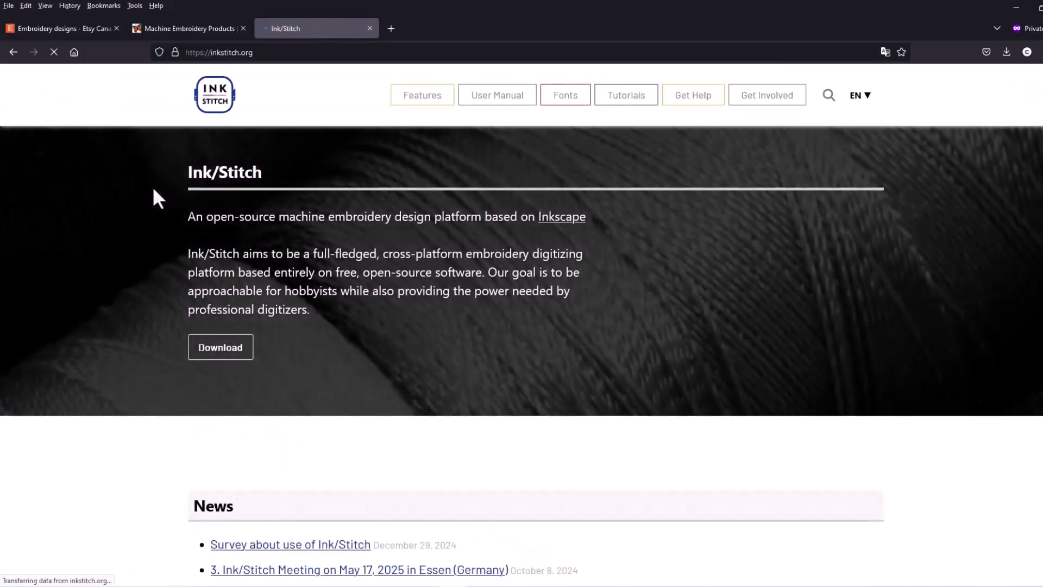
left_click(244, 350)
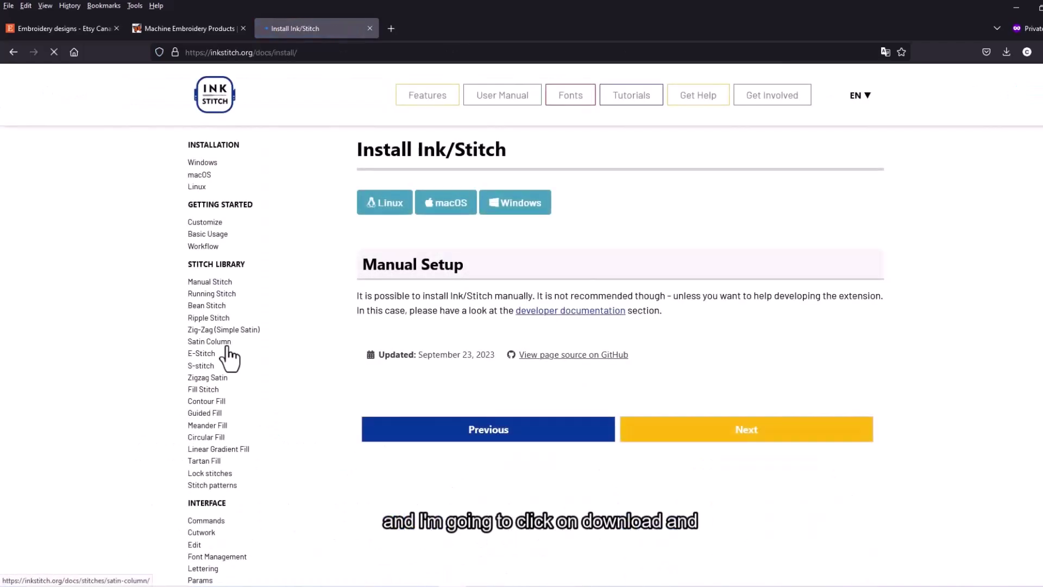
left_click(533, 213)
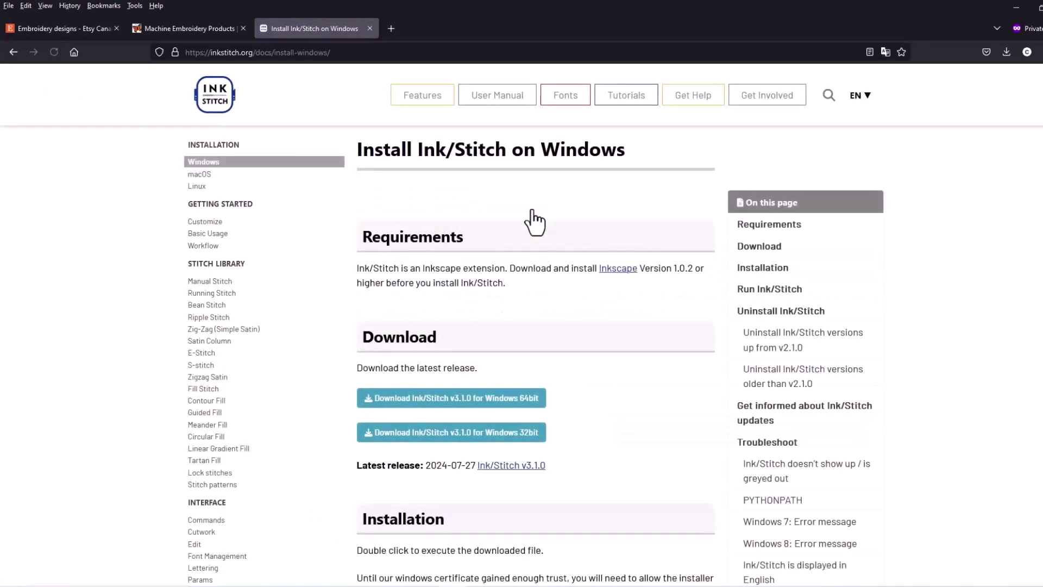
left_click(520, 408)
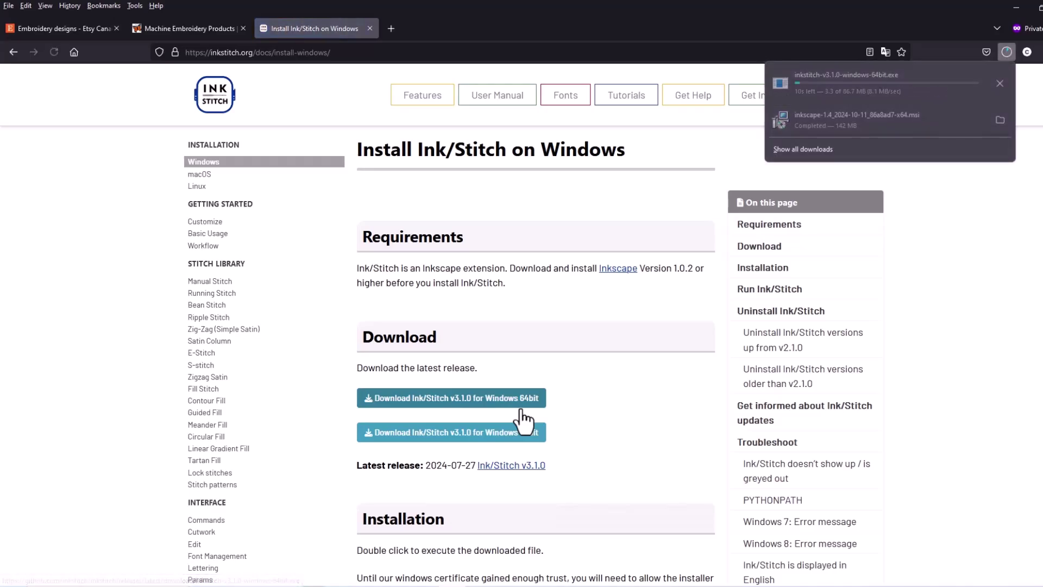
- Run the downloaded Ink/Stitch v3.1.0 installer and install it into the E:\extensions folder
left_click(843, 76)
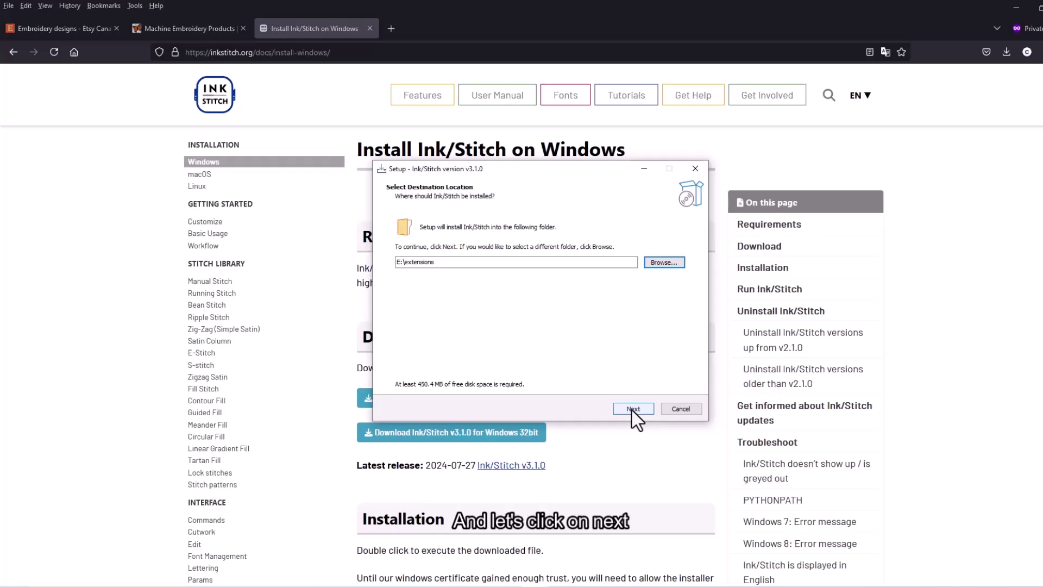
left_click(632, 408)
left_click(632, 409)
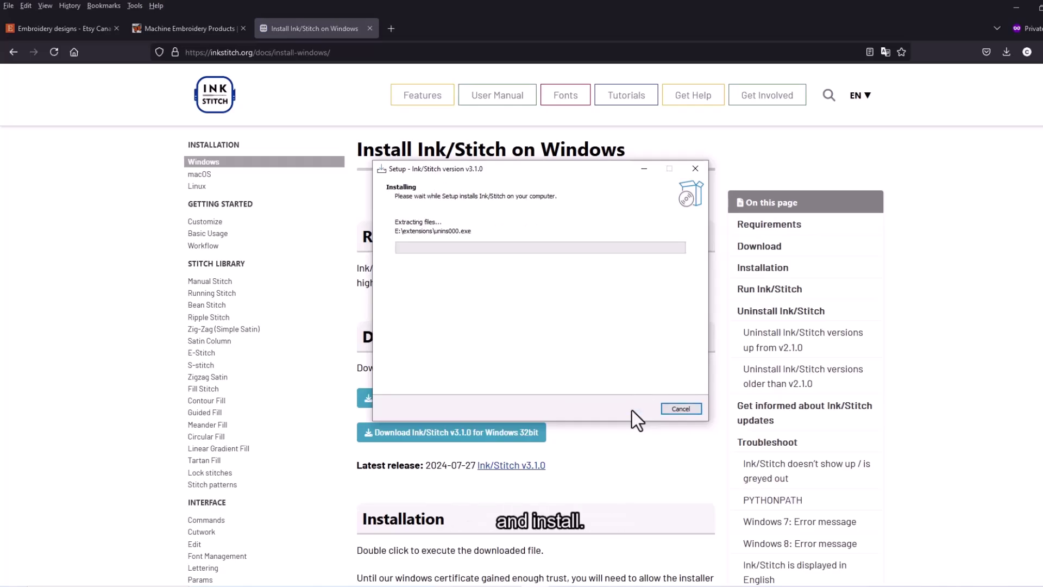
left_click(634, 408)
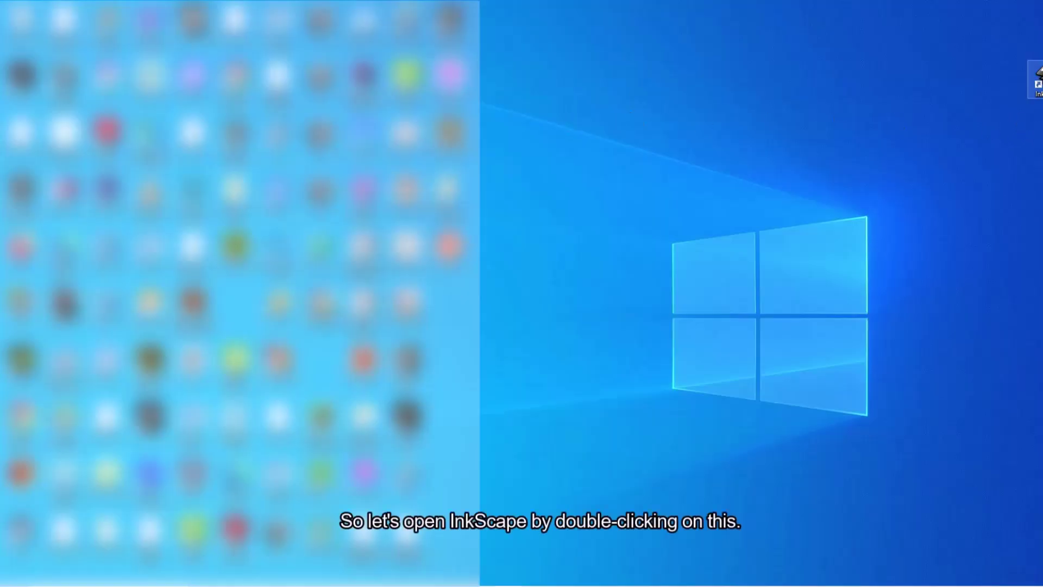
- Launch Inkscape from the desktop and create a new document
double_click(1035, 84)
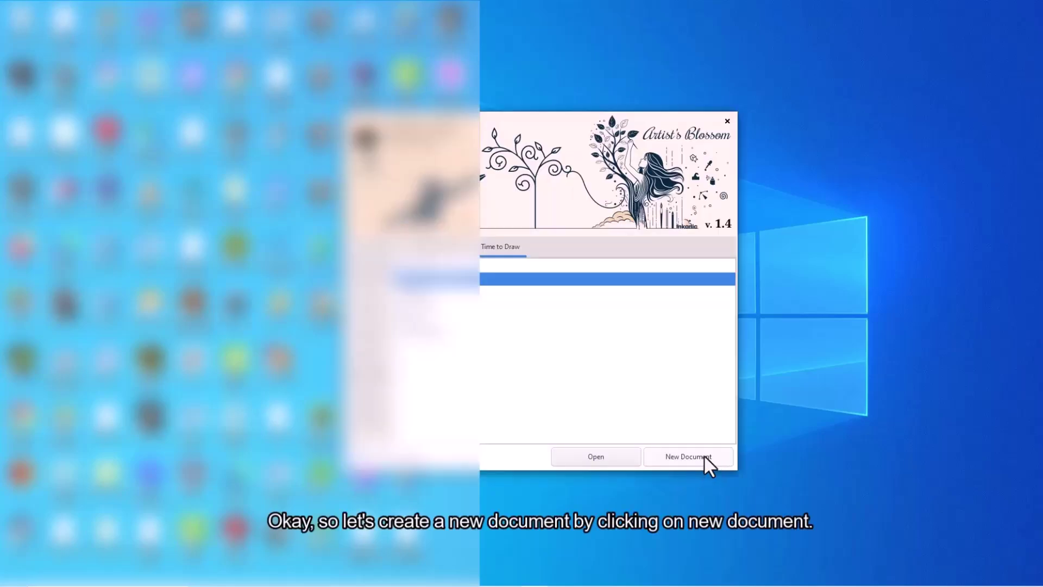
left_click(707, 463)
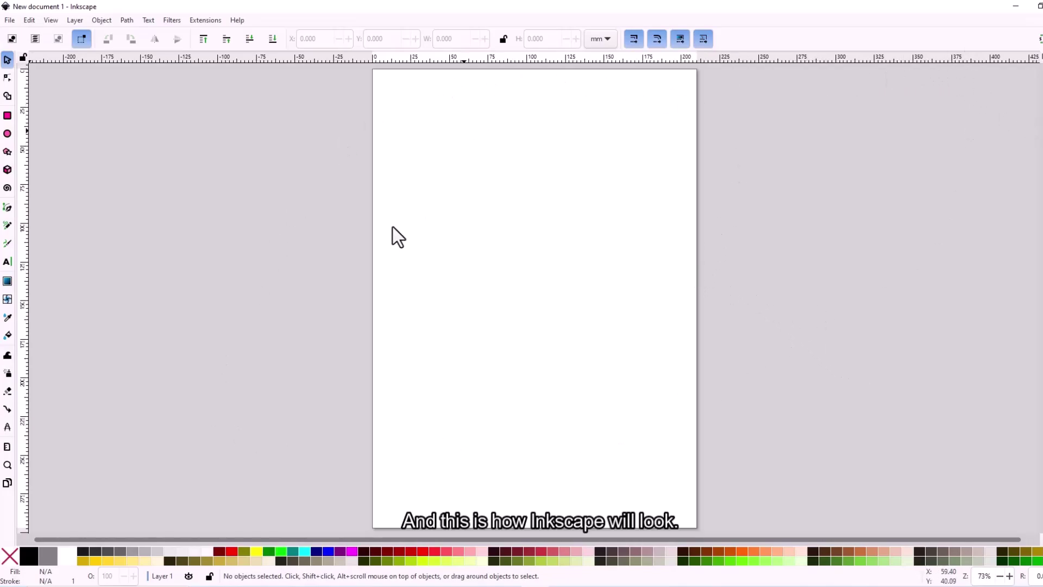
- Open the Layers and Objects and the Fill and Stroke dialogs, and switch back and forth between the two
left_click(101, 21)
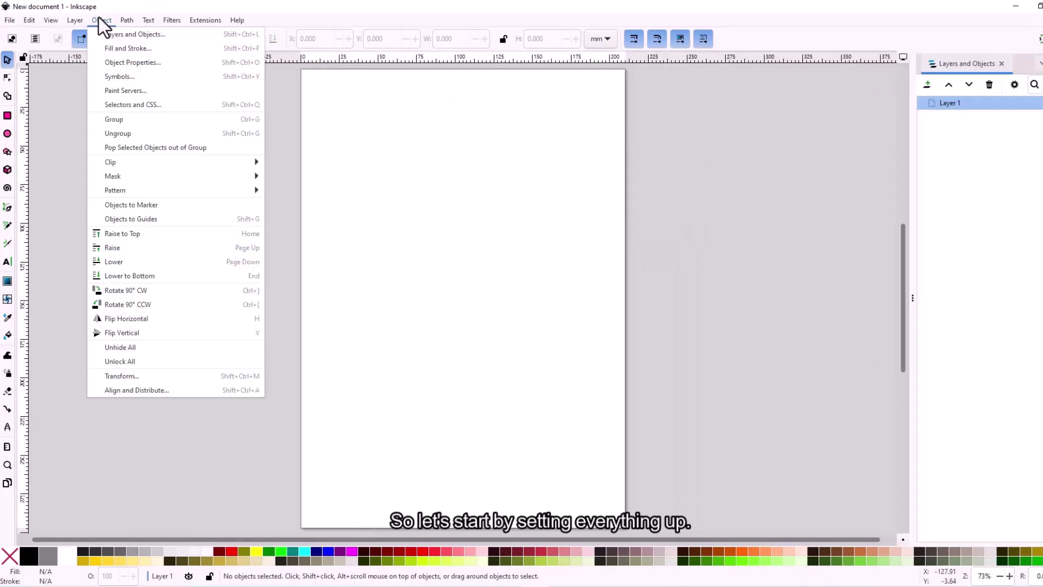
left_click(137, 35)
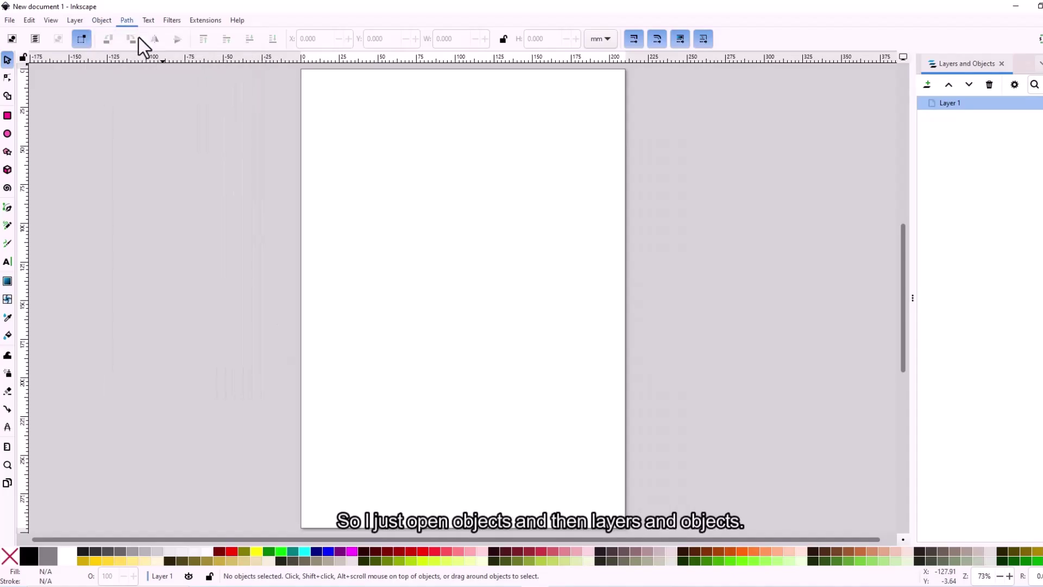
left_click(76, 20)
mouse_move(104, 24)
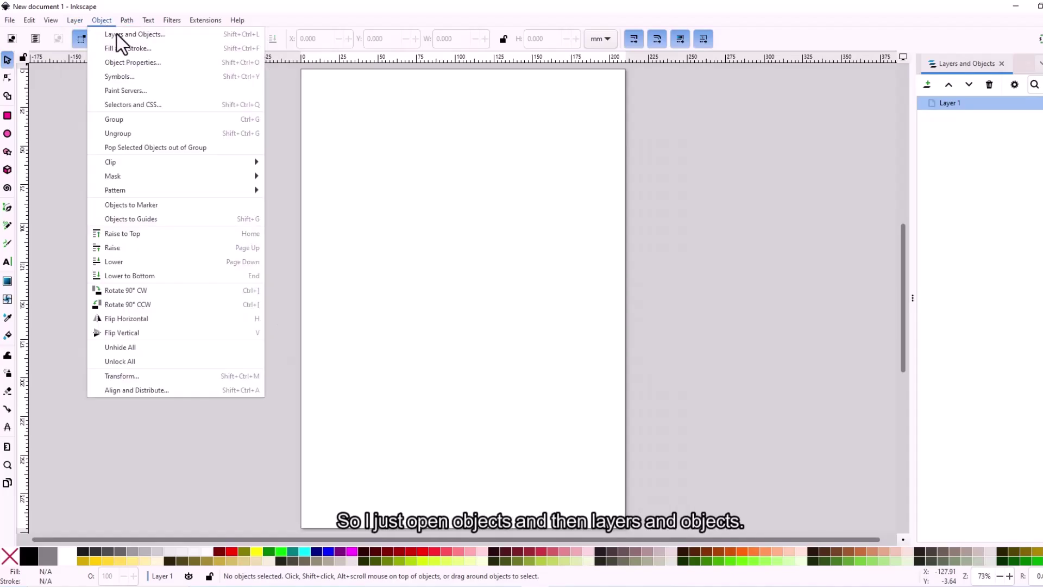
left_click(118, 34)
left_click(106, 20)
left_click(135, 54)
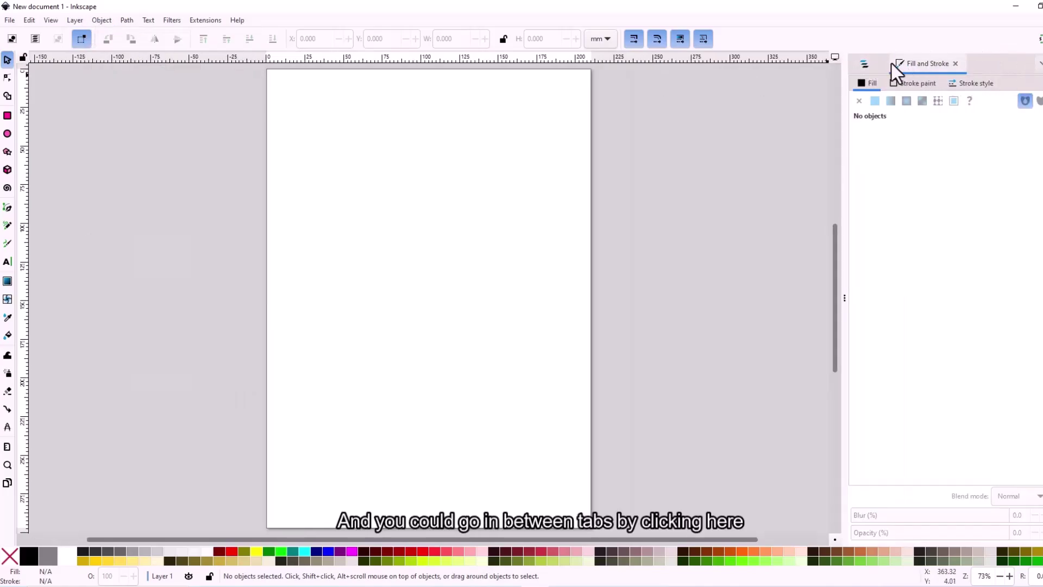
left_click(864, 64)
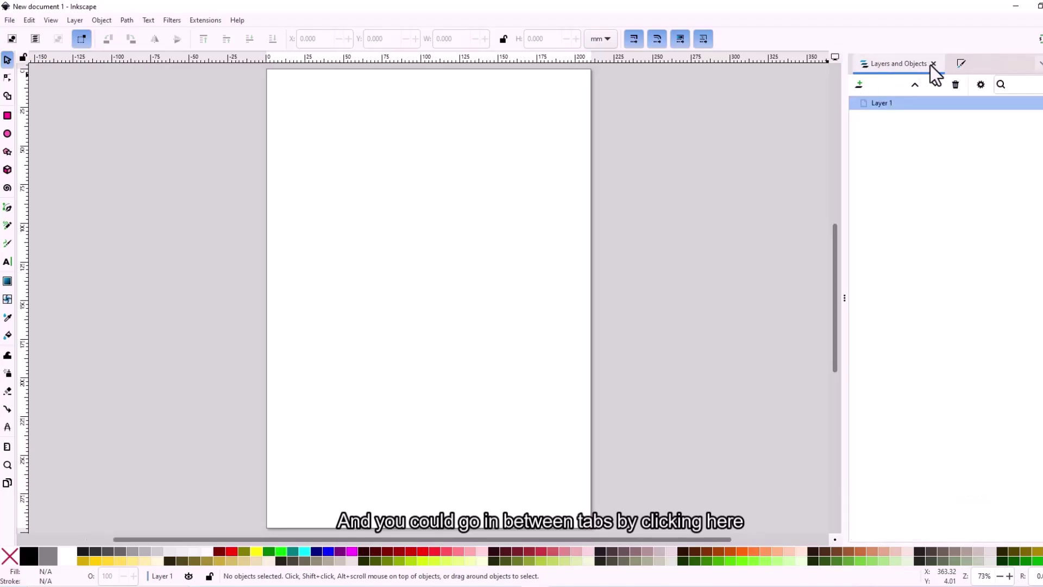
left_click(957, 66)
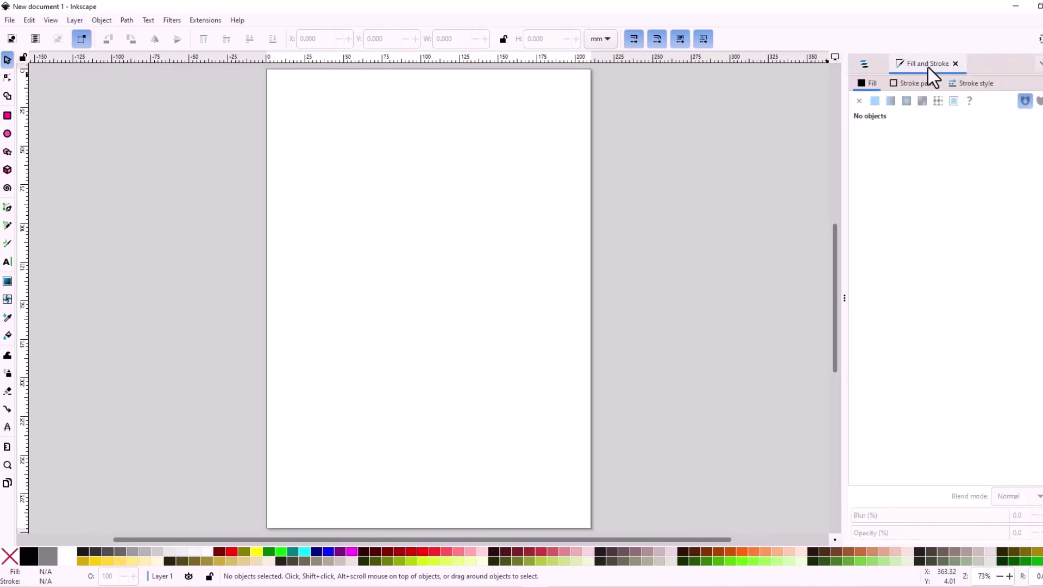
left_click(871, 67)
left_click(971, 70)
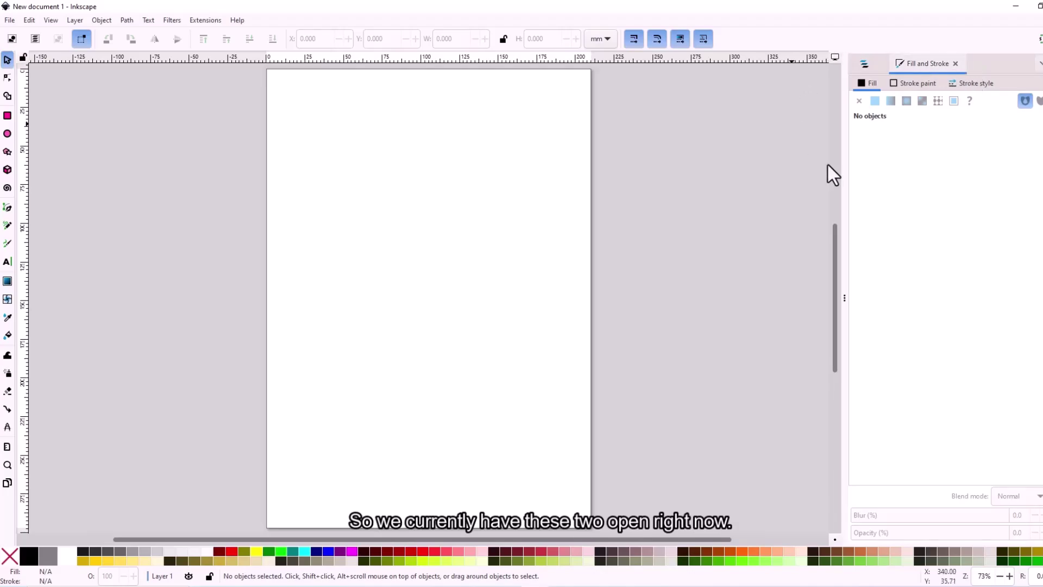
- Open the Trace Bitmap dialog alongside the others and bring Layers and Objects back to the front
left_click(127, 20)
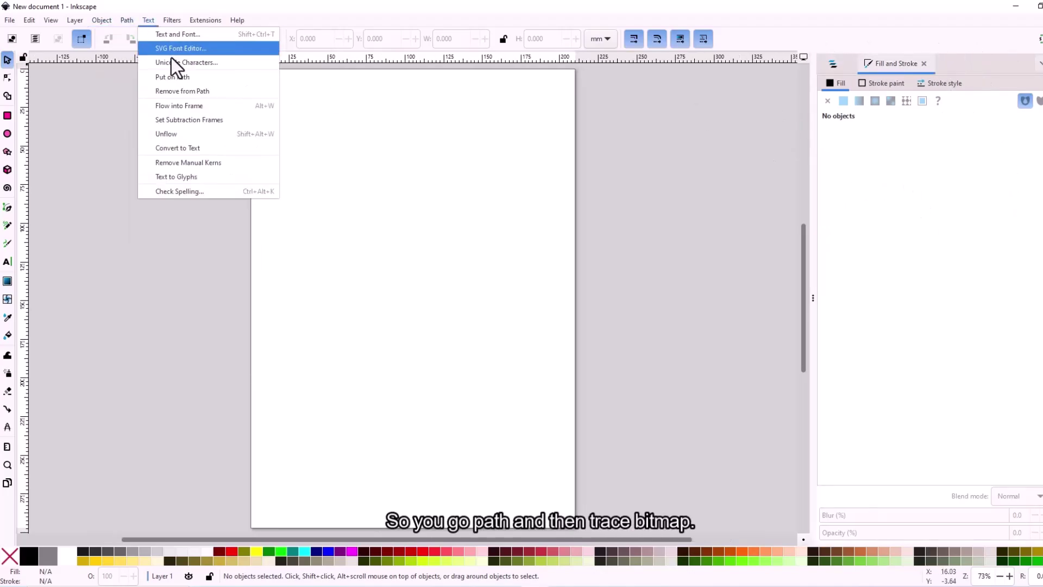
mouse_move(109, 24)
left_click(832, 63)
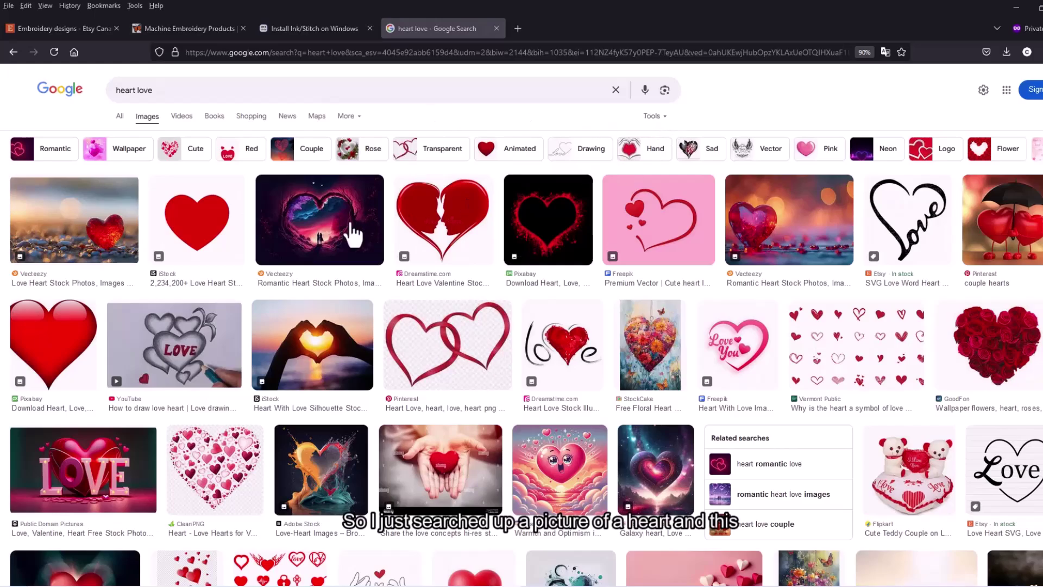
- Preview the solid red iStock heart in the browser's "heart love" image results and copy the image
left_click(216, 231)
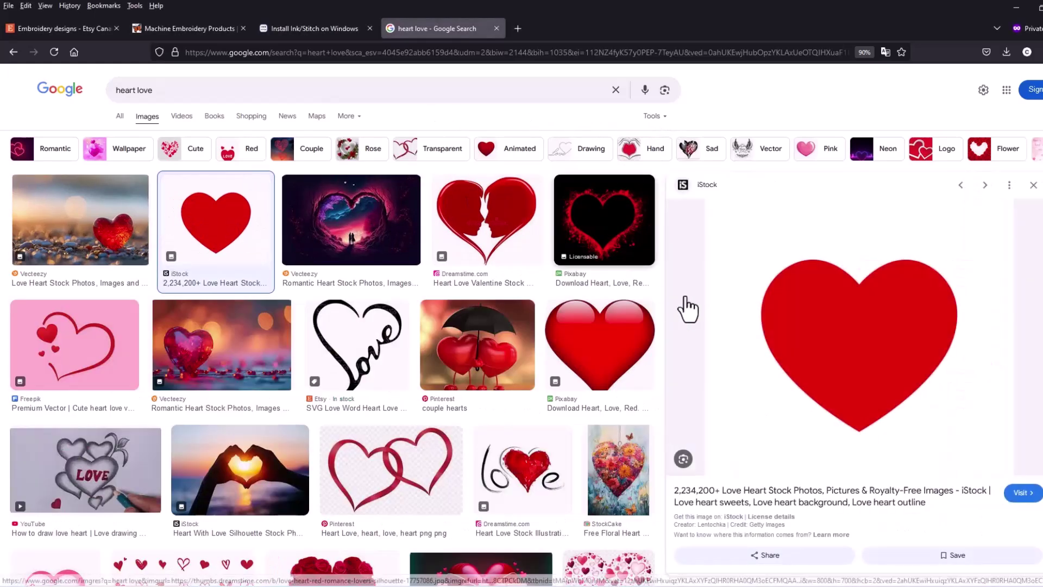
right_click(878, 333)
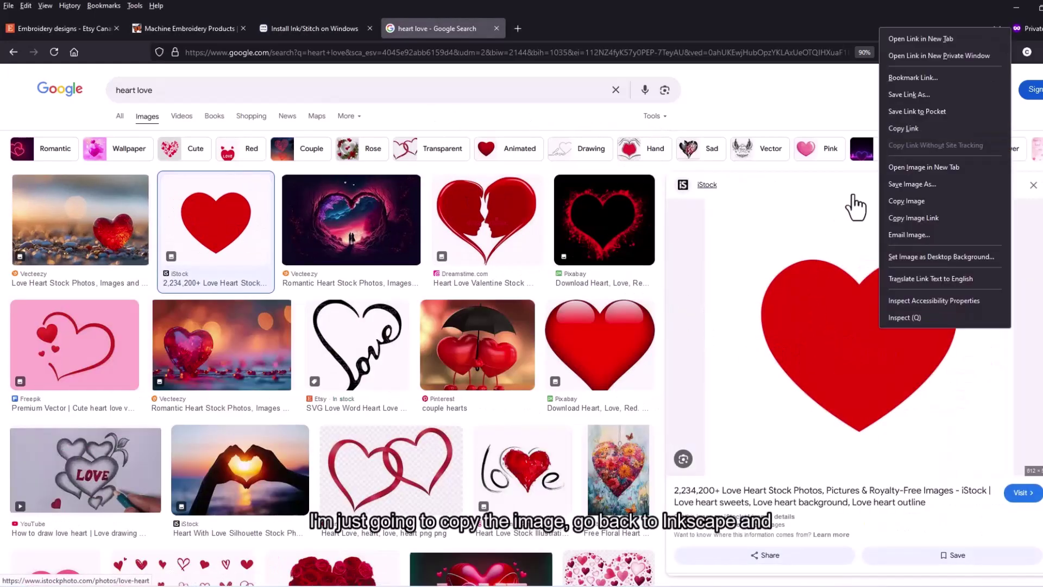
left_click(928, 204)
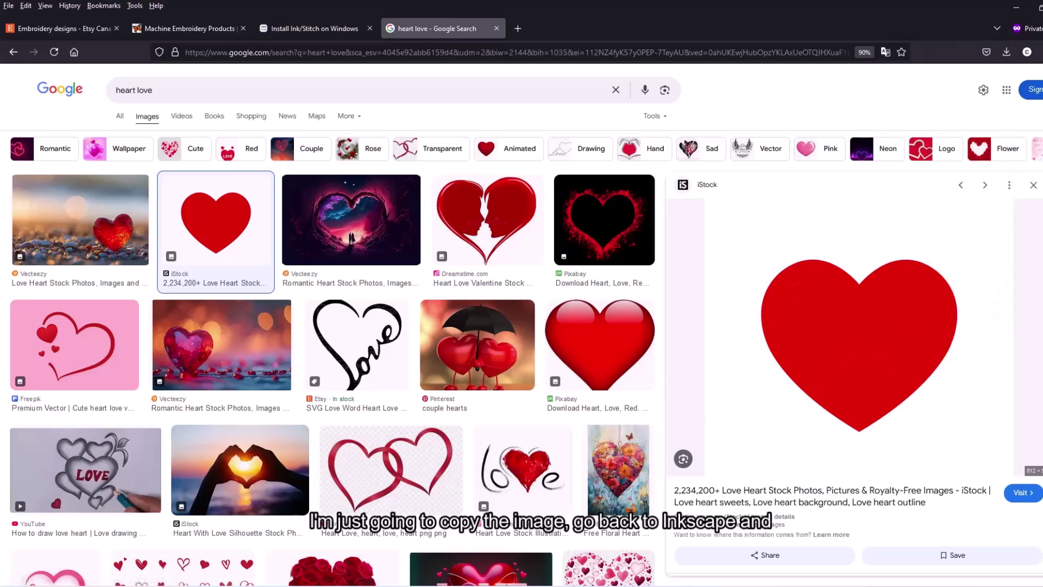
- Switch to Inkscape, paste the copied heart image into the document and move it fully onto the page
key("alt+Tab")
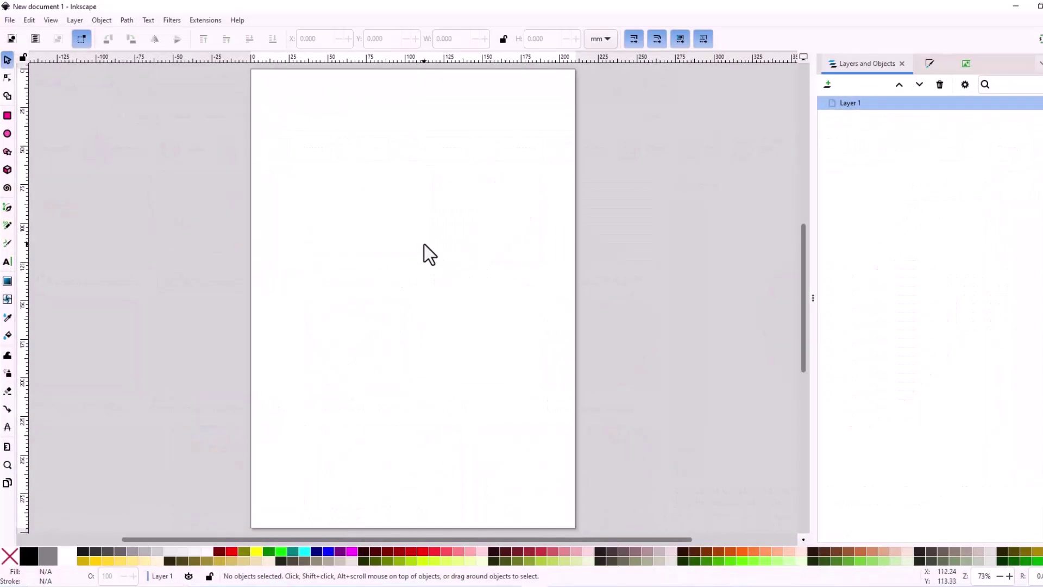
key("ctrl+v")
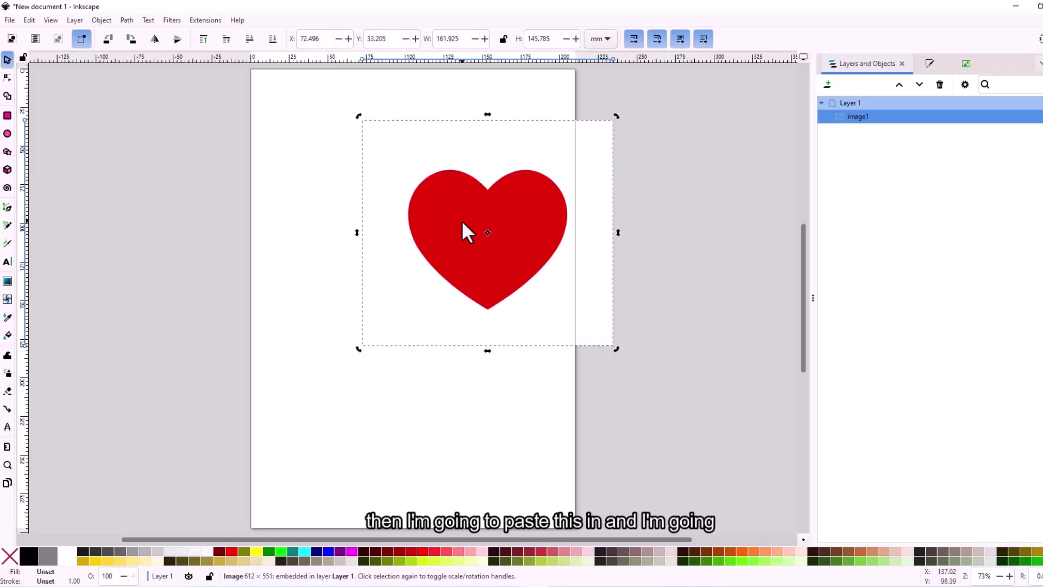
mouse_move(462, 220)
left_mouse_down()
mouse_move(430, 206)
mouse_move(433, 224)
left_mouse_up()
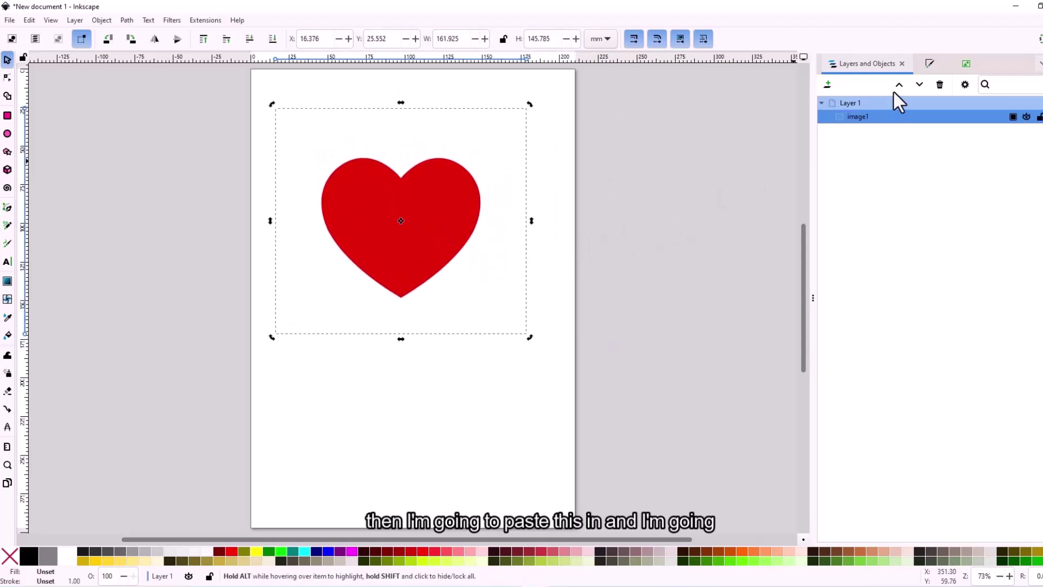
- In the document properties, change the page units to inches and set the page size to 4 by 4 in
left_click(9, 20)
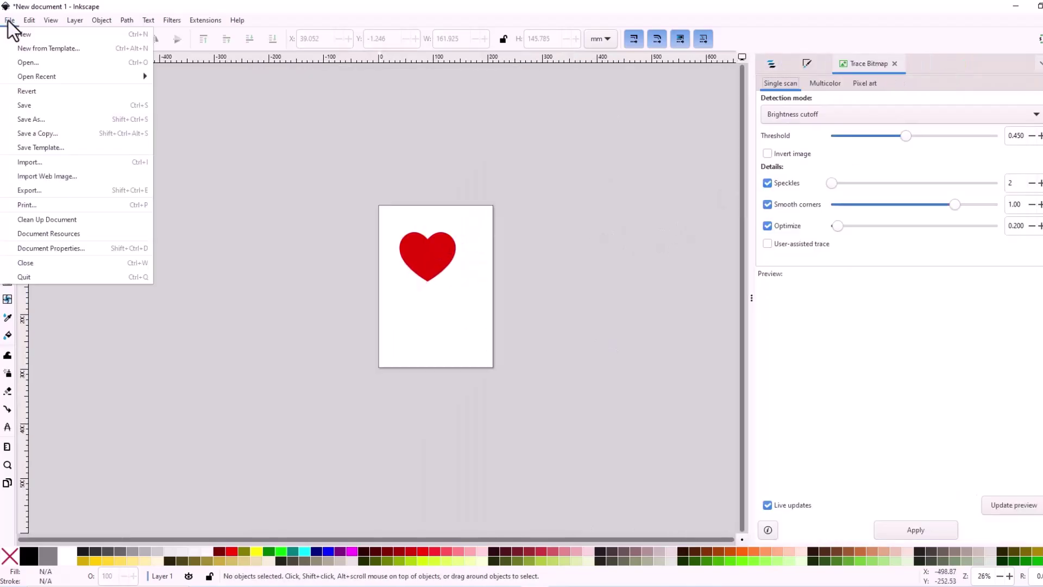
left_click(95, 249)
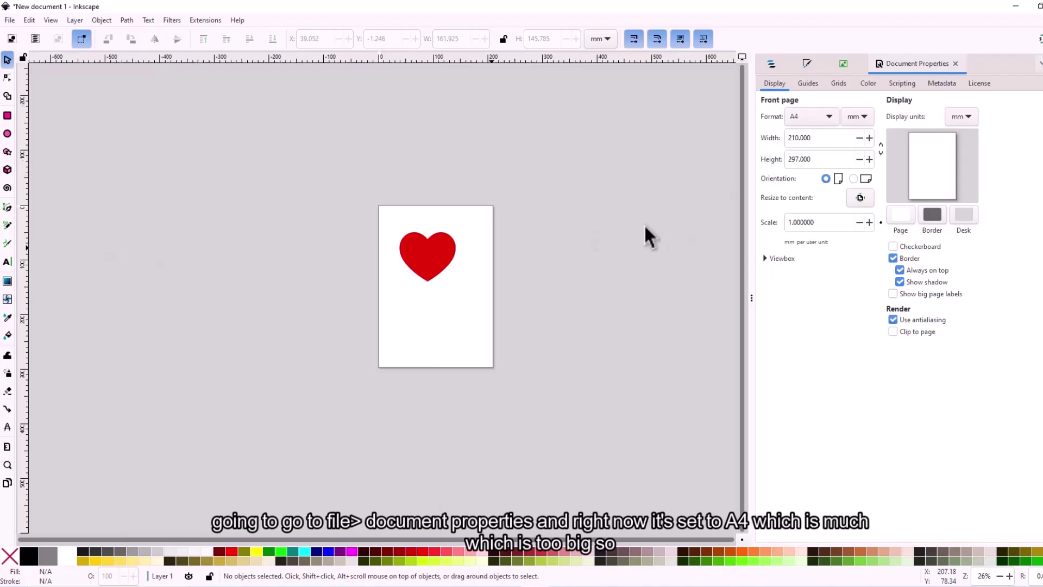
left_click(837, 140)
left_click(863, 117)
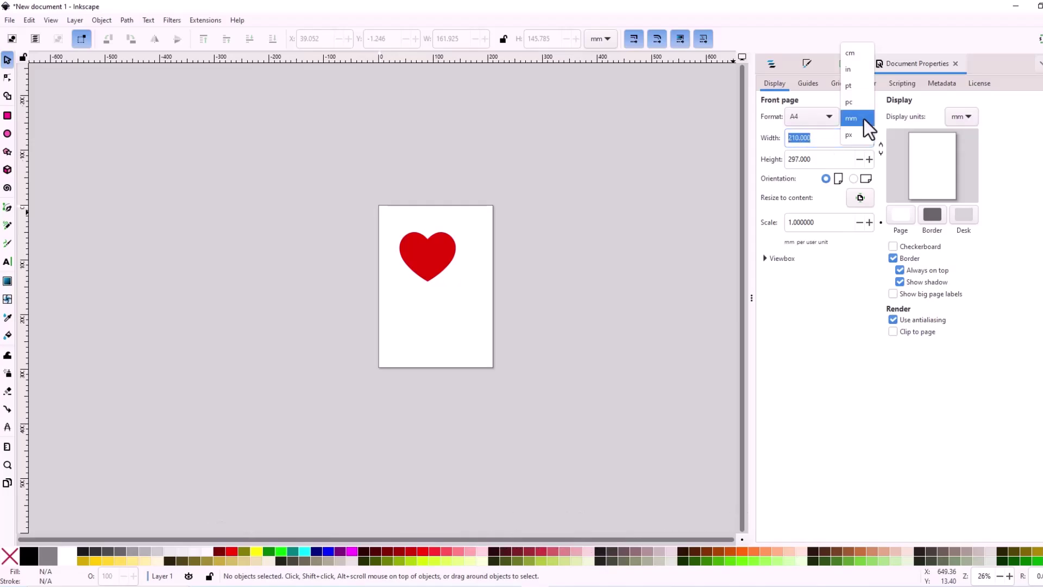
left_click(852, 70)
left_click_drag(839, 139, 772, 140)
type("4")
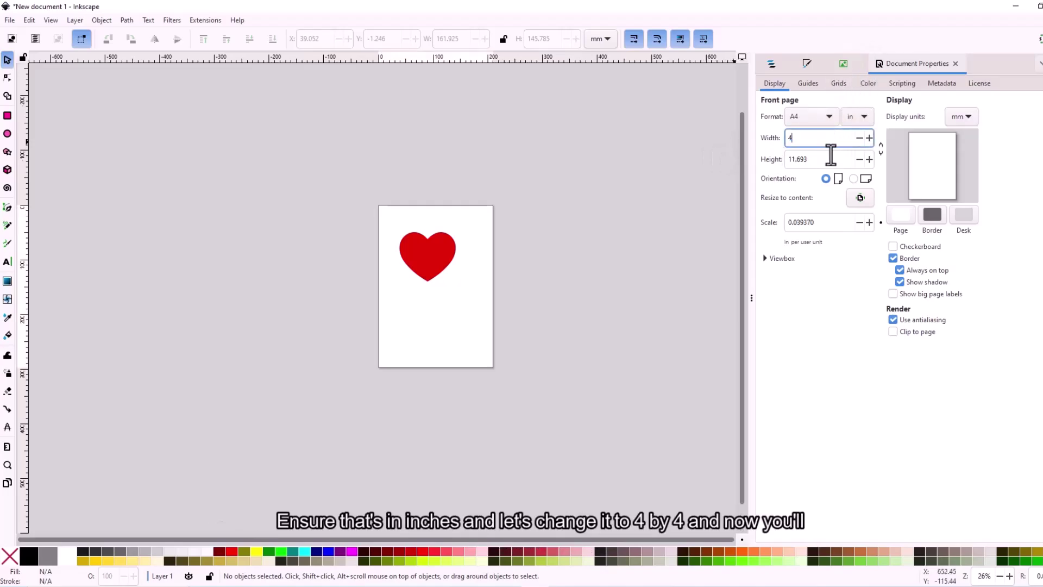
key("Tab")
type("4")
key("Return")
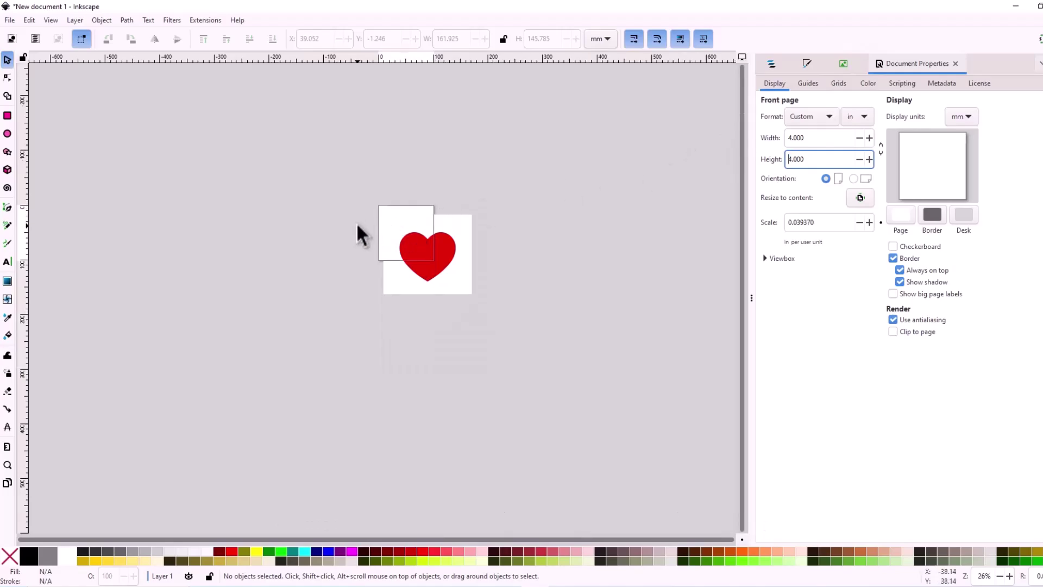
scroll(414, 231, "up", 3)
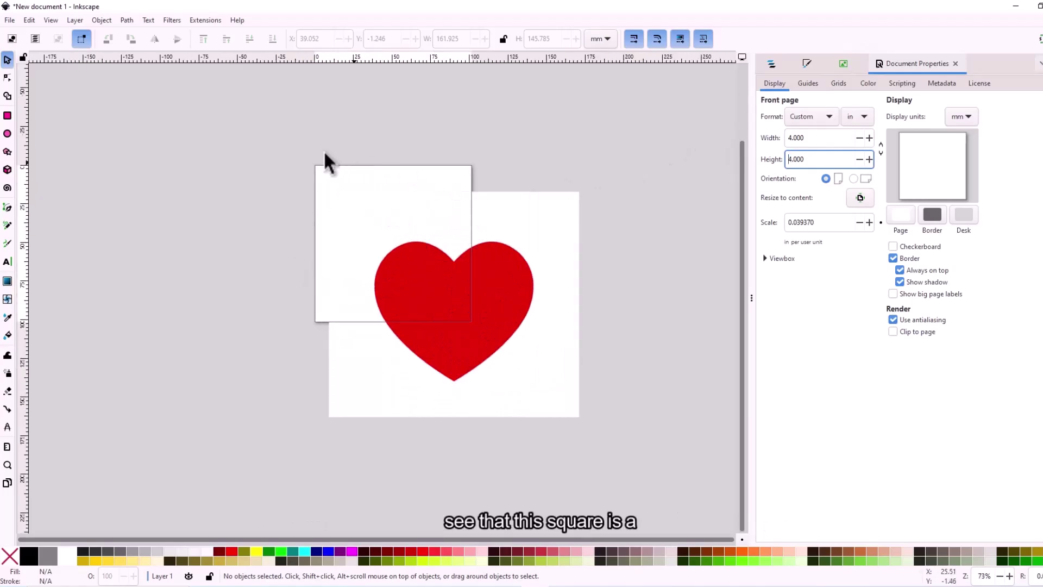
- Scale the heart image down proportionally to about 22 by 20 mm and place it near the page's upper-left corner
scroll(340, 202, "up", 1)
left_click_drag(624, 279, 597, 188)
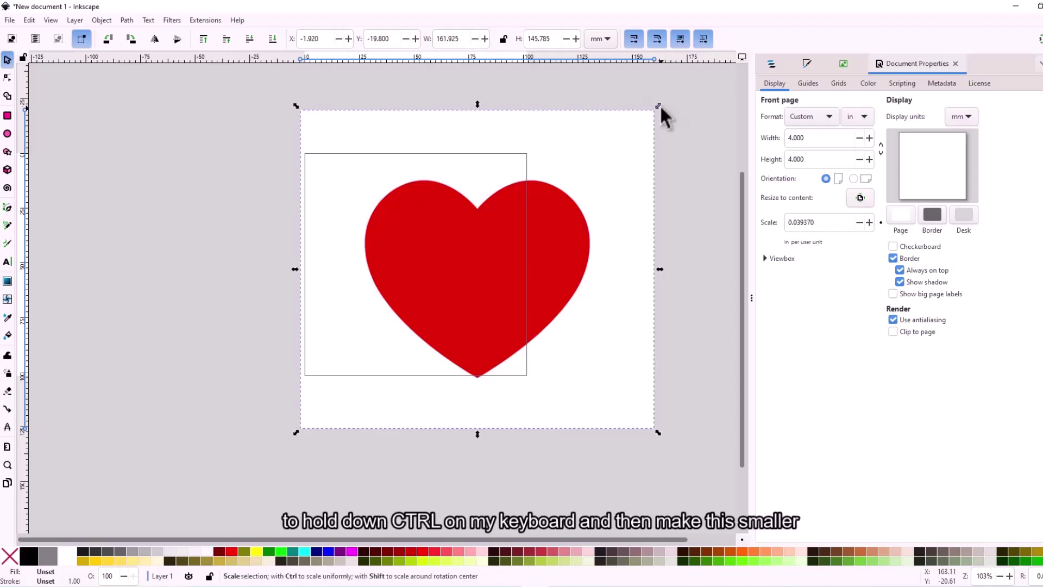
left_click_drag(659, 106, 351, 207)
scroll(358, 209, "up", 3)
scroll(373, 211, "down", 1)
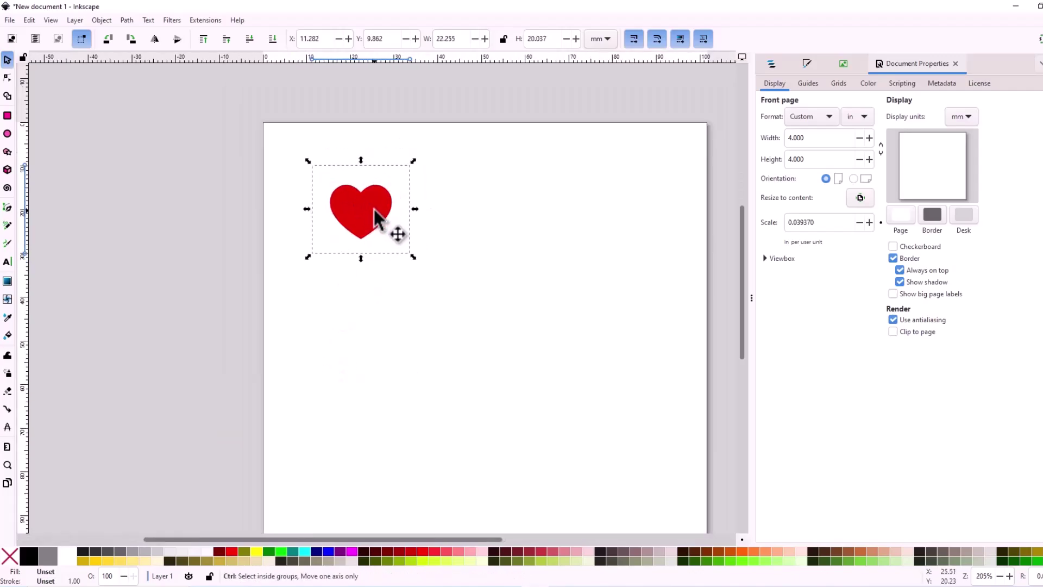
key("Escape")
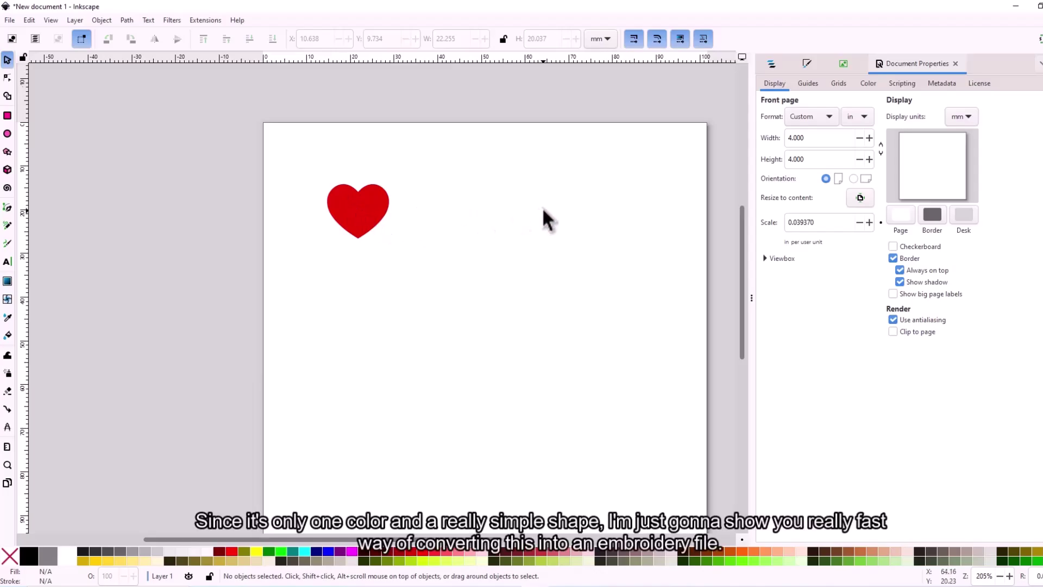
- Trace the heart image as a single scan with brightness cutoff and move the traced black heart to the right of the original
left_click(806, 62)
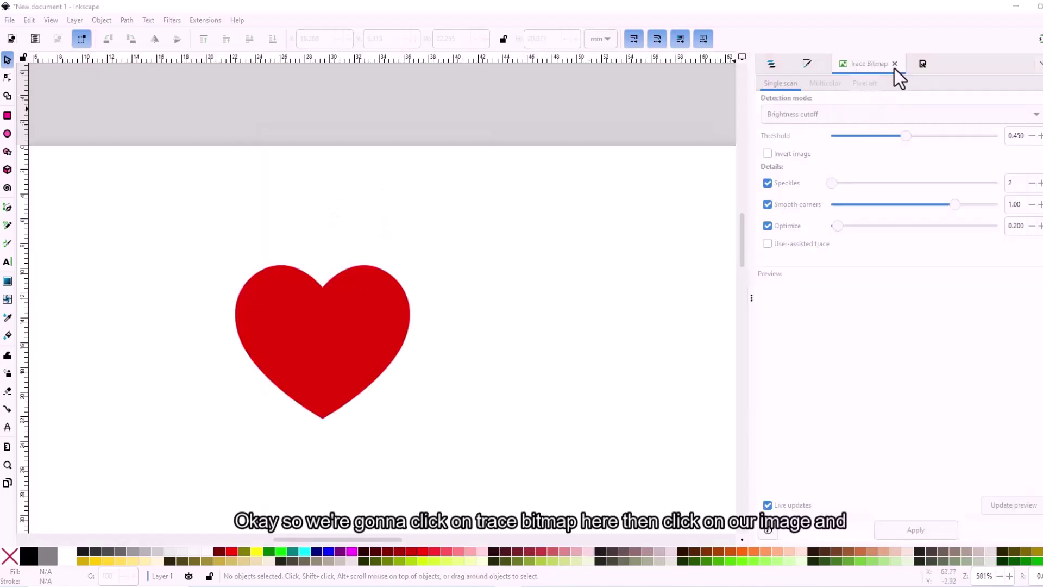
left_click(873, 62)
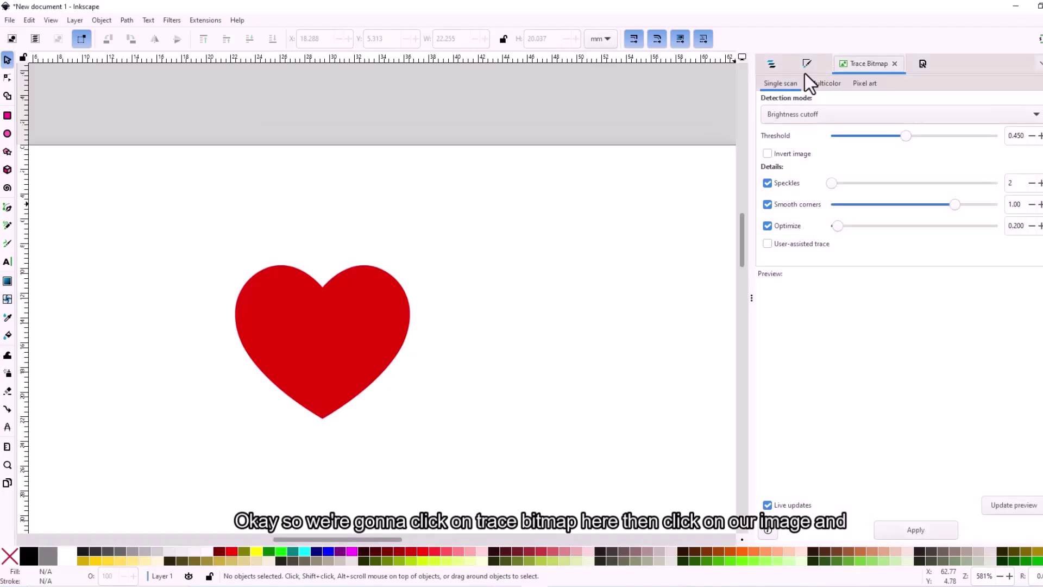
left_click(349, 322)
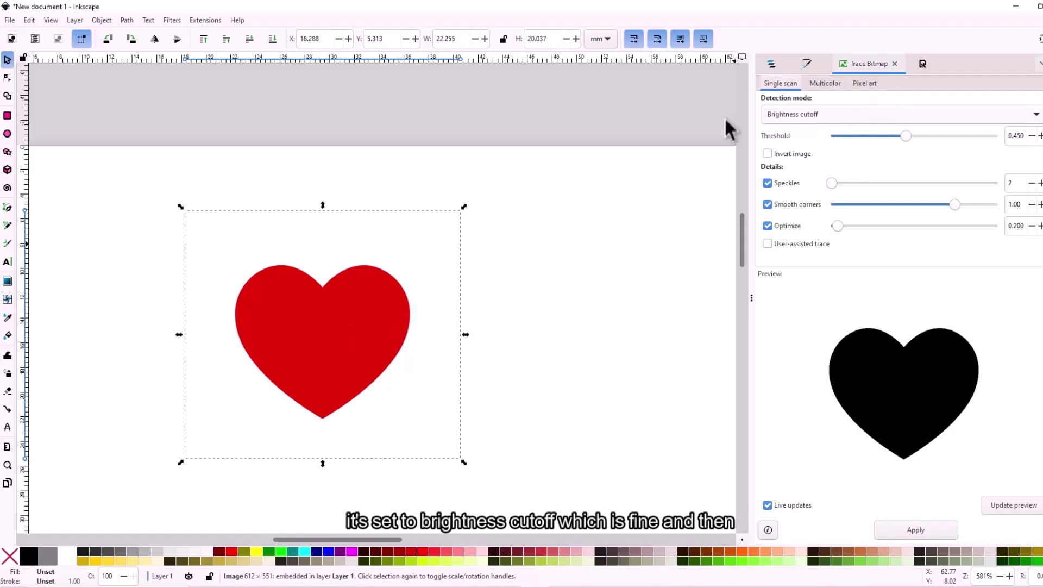
left_click(924, 532)
mouse_move(403, 331)
left_mouse_down()
mouse_move(585, 333)
mouse_move(579, 322)
left_mouse_up()
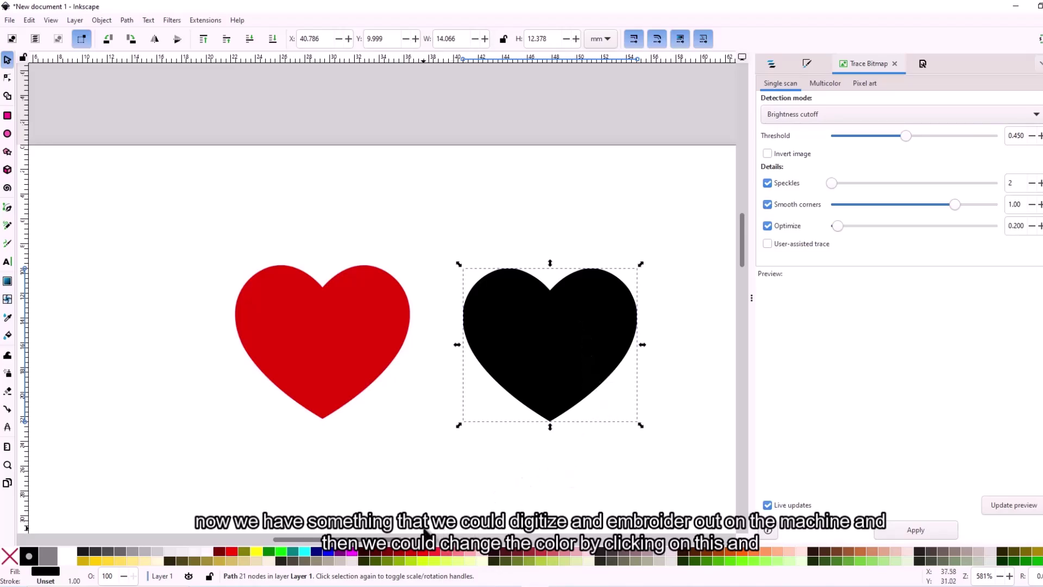
- Fill the traced heart with red and delete the original heart image from Layer 1
left_click(562, 322)
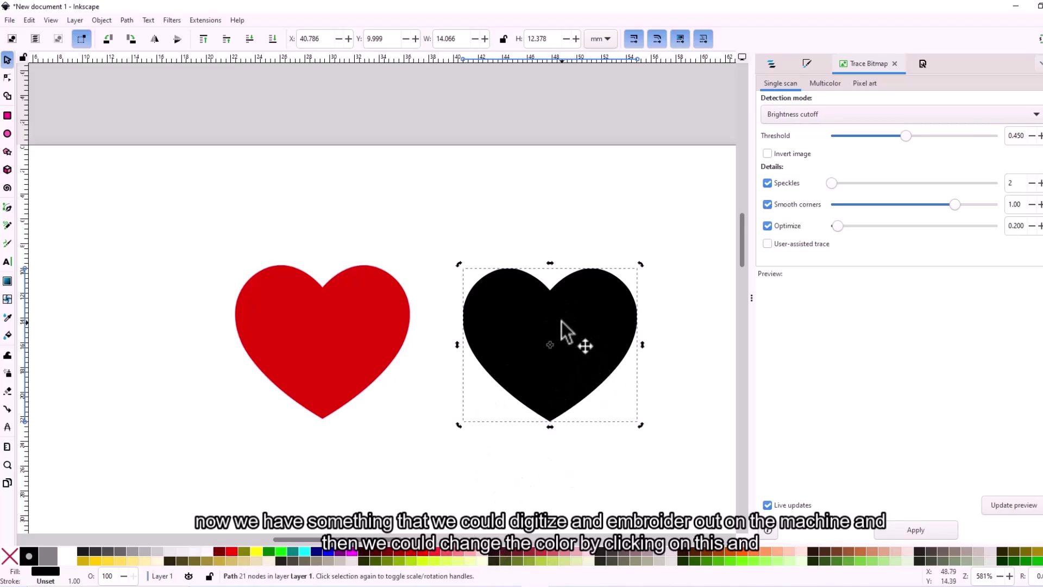
left_click(419, 551)
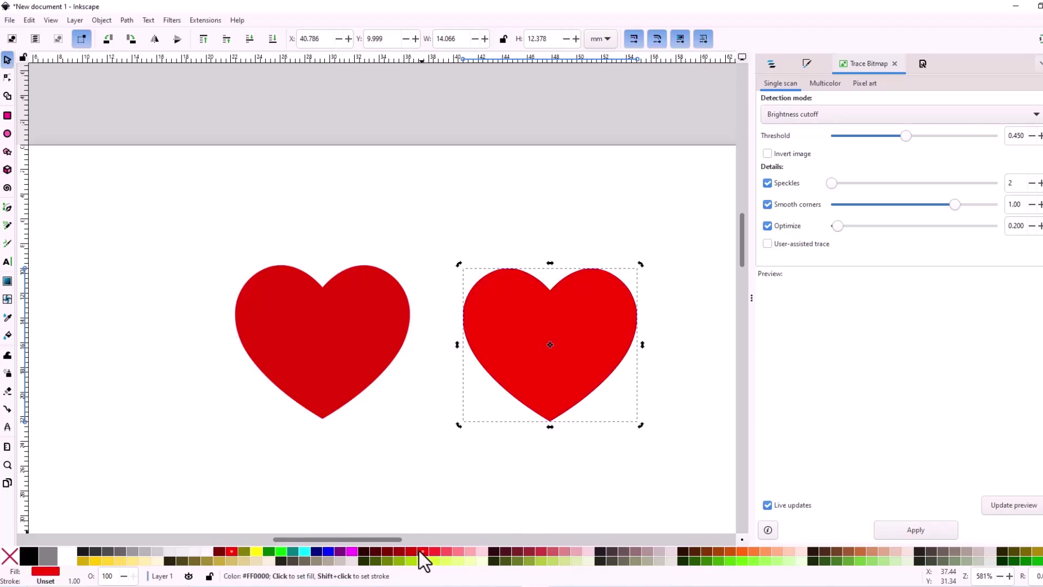
left_click(774, 62)
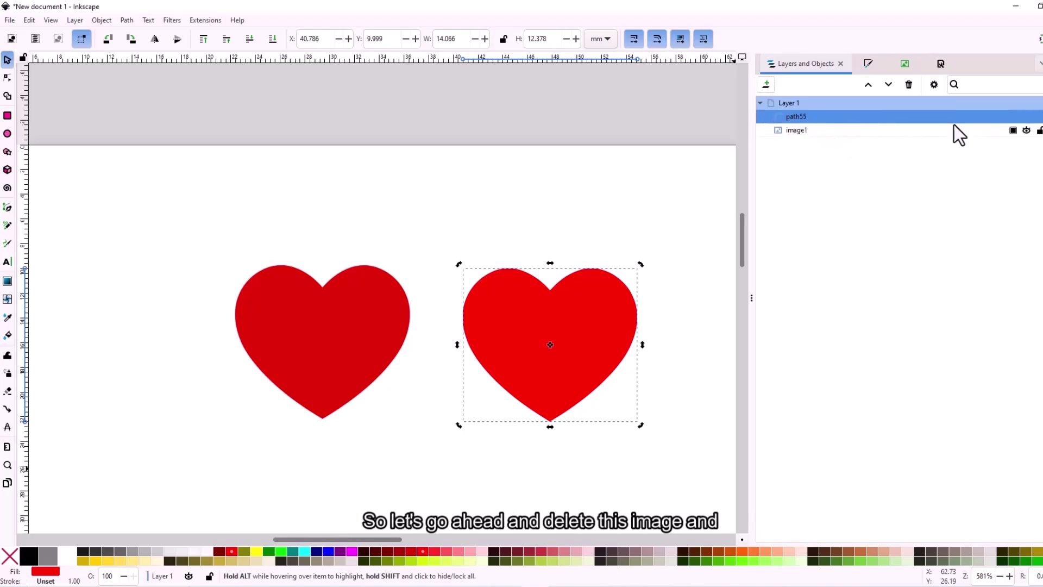
left_click(959, 132)
right_click(959, 132)
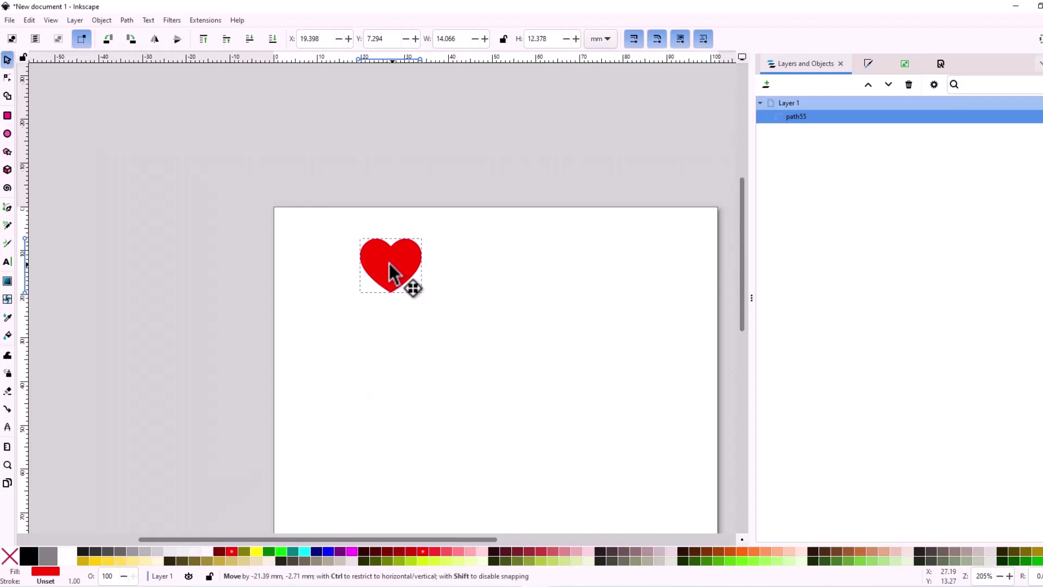
- Move the traced heart near the page's upper-left corner and duplicate it to make a spaced horizontal row of four hearts
left_click_drag(406, 271, 600, 274)
left_click_drag(382, 274, 344, 284)
left_click_drag(578, 277, 547, 277)
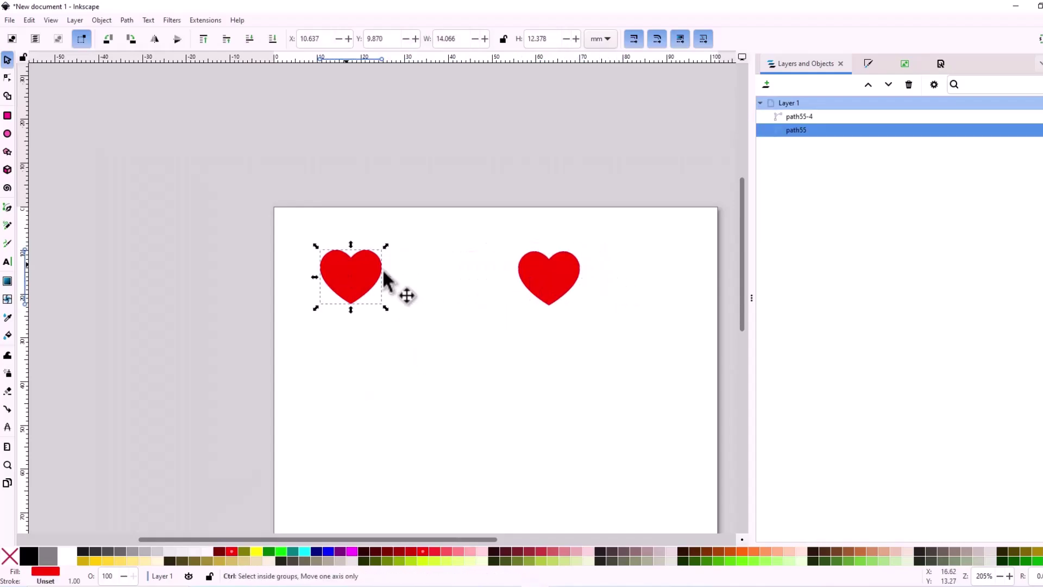
key("ctrl+d")
left_click_drag(369, 277, 461, 276)
left_click_drag(547, 277, 628, 283)
key("Escape")
left_click(530, 281)
key("ctrl+d")
key("Escape")
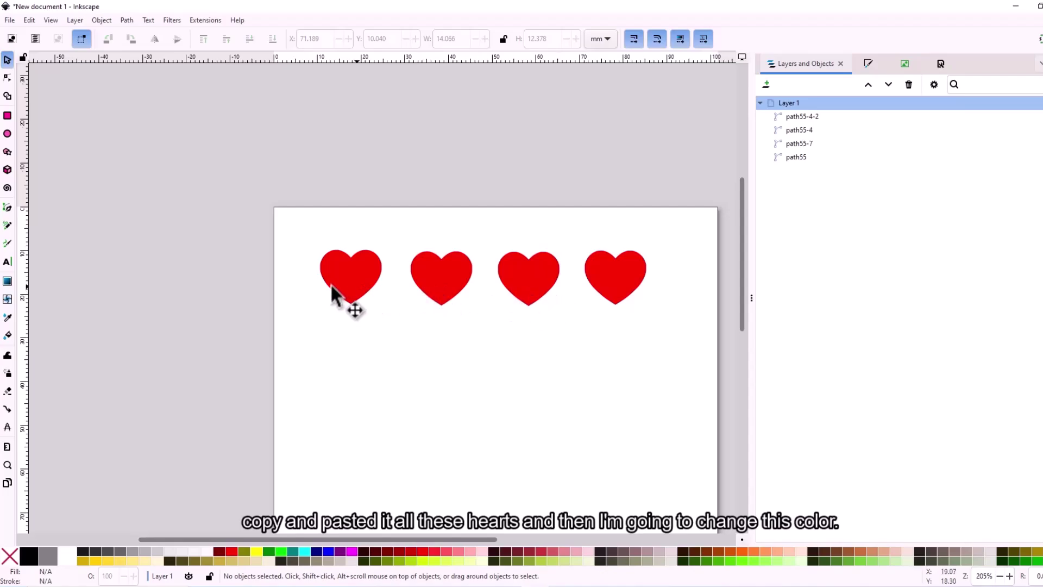
- Fill the second and fourth hearts in the row with magenta
left_click(445, 291)
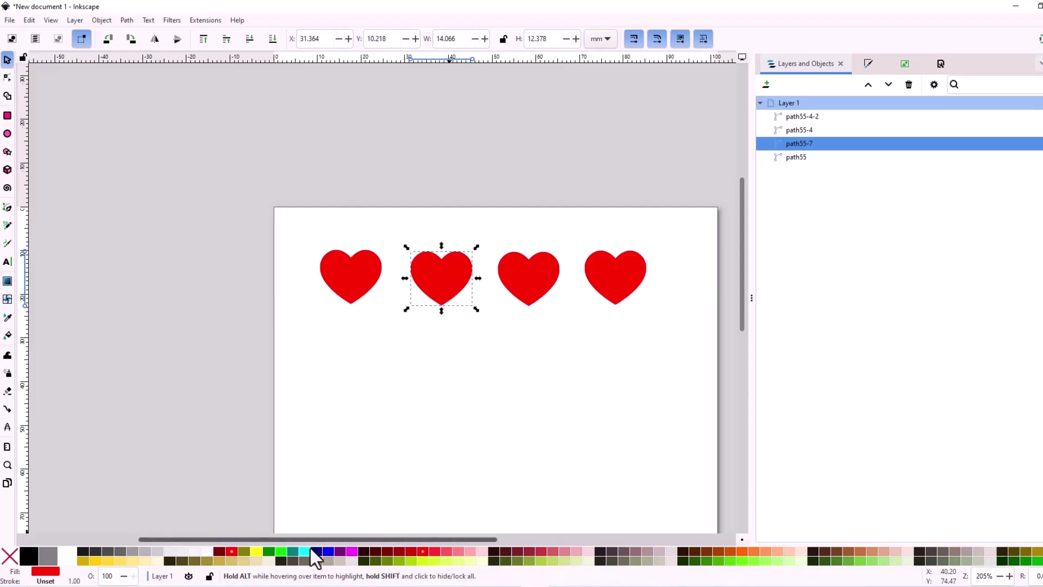
left_click(352, 552)
left_click(618, 282)
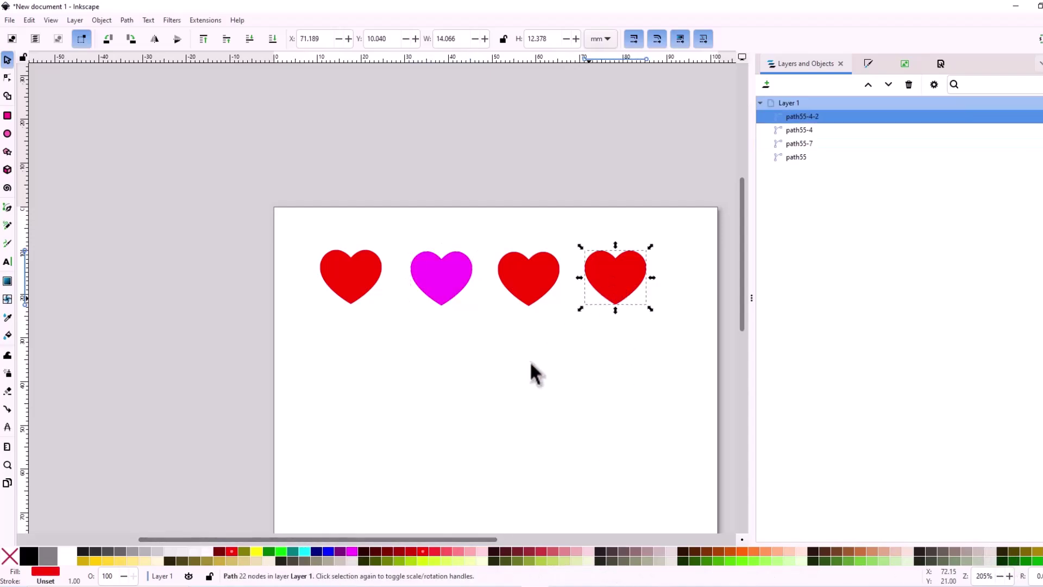
left_click(353, 551)
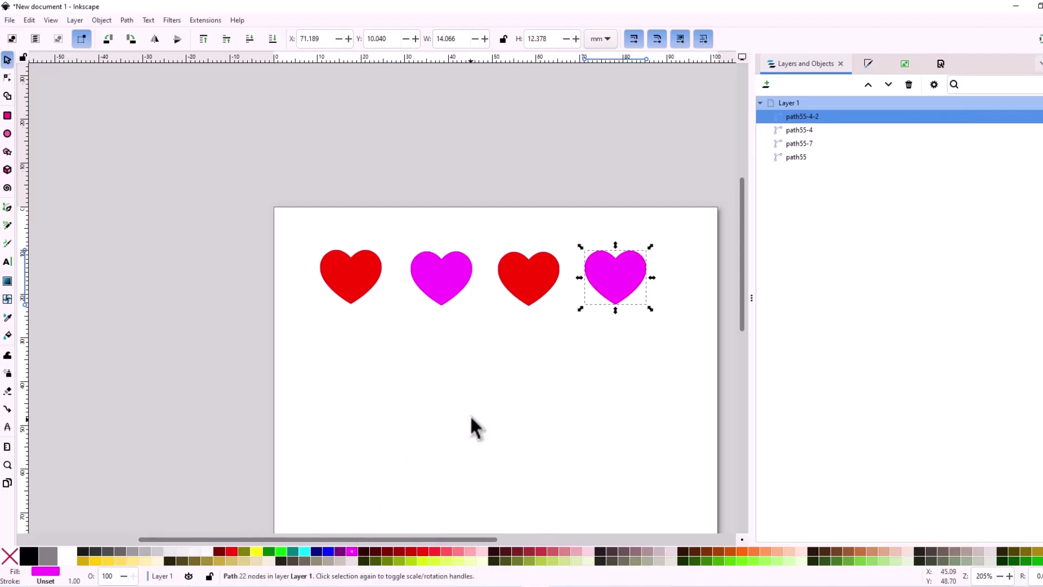
left_click(471, 415)
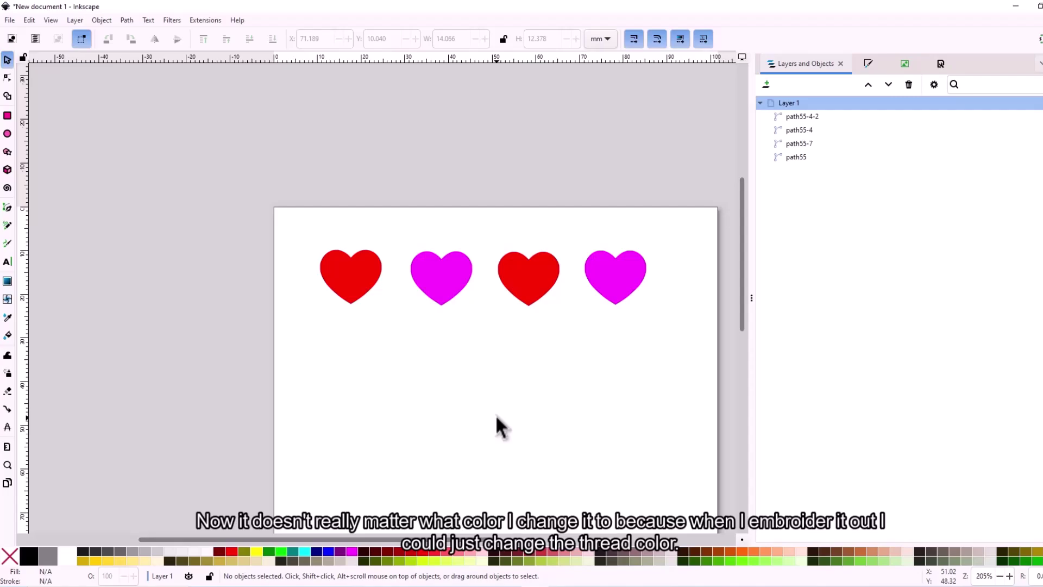
- Save the design in the Embroidery folder as an Inkscape SVG file named "heart tutorial"
scroll(494, 414, "down", 2, "ctrl")
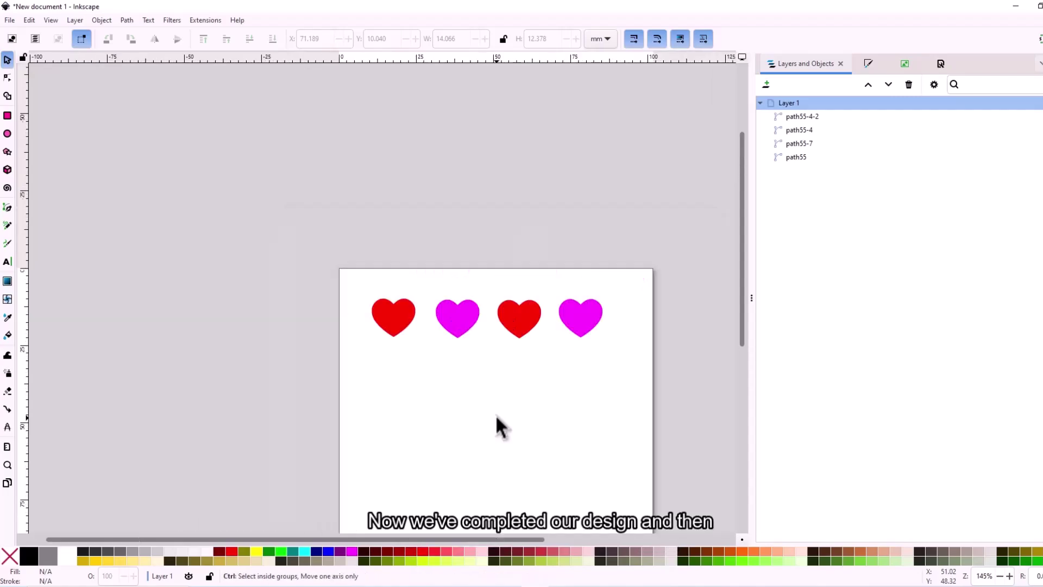
scroll(621, 435, "up", 1, "ctrl")
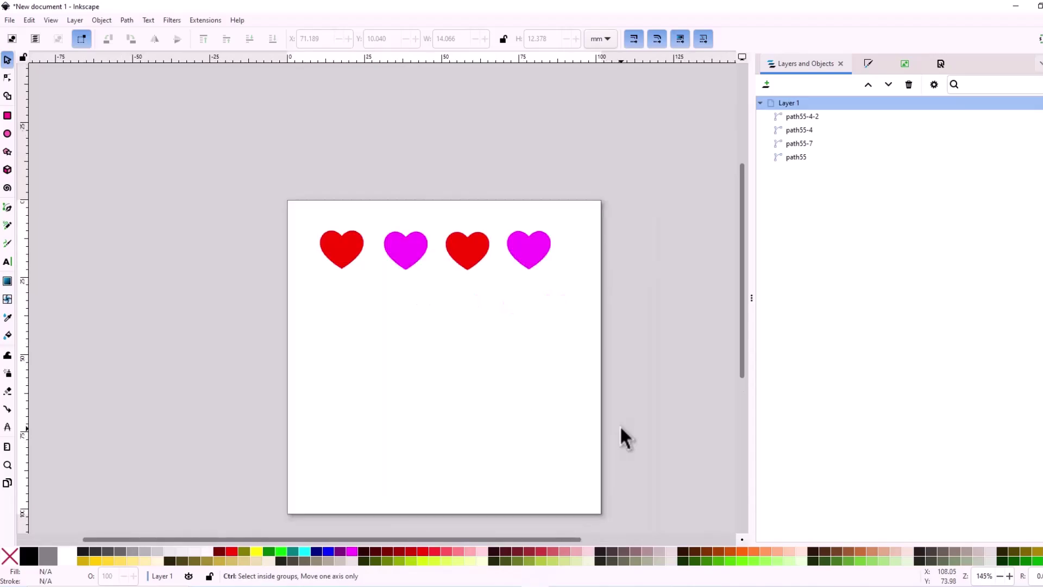
left_click(9, 21)
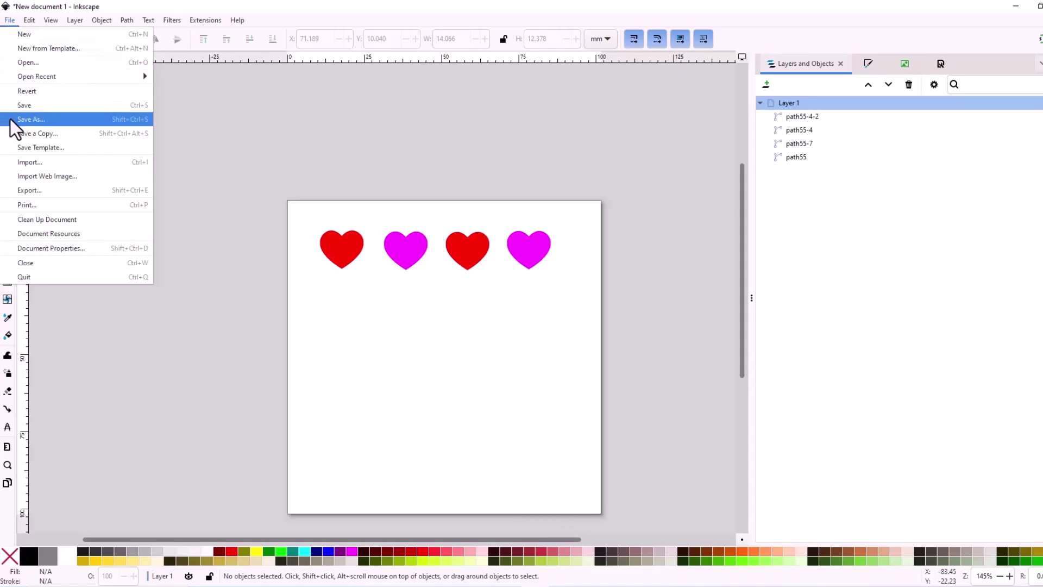
left_click(44, 106)
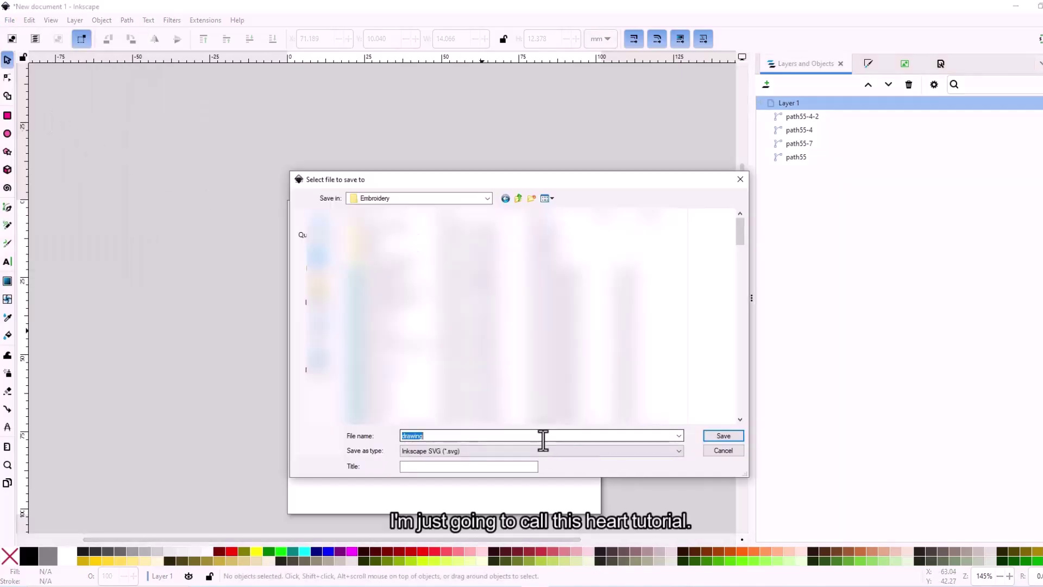
type("hear")
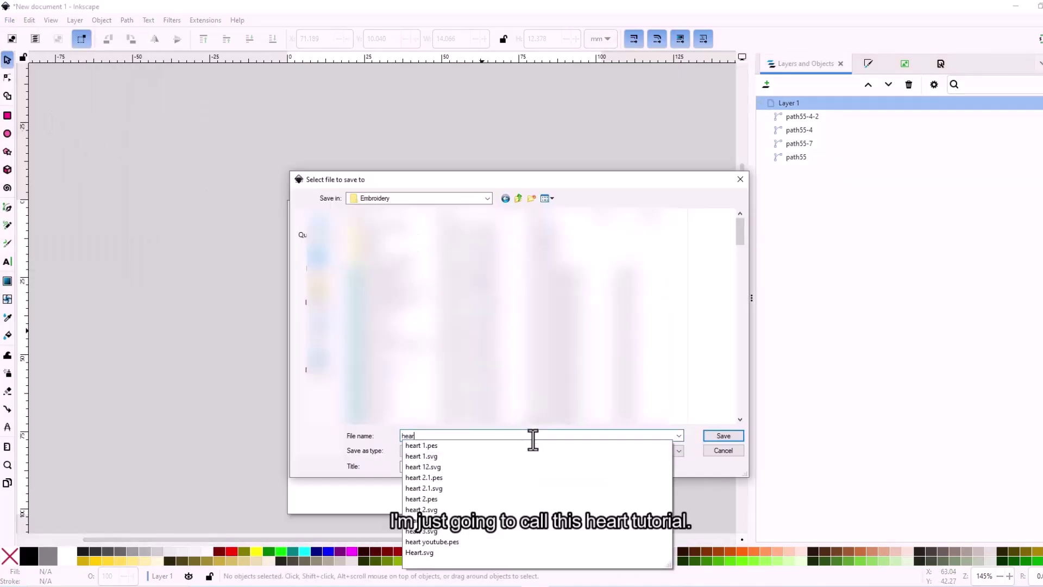
type("t tutorial")
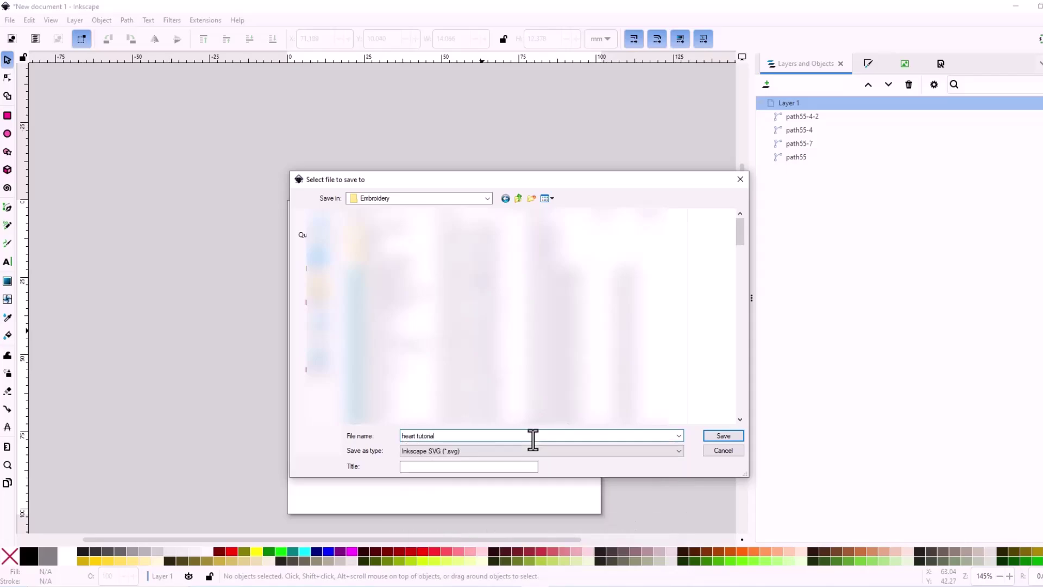
left_click(723, 435)
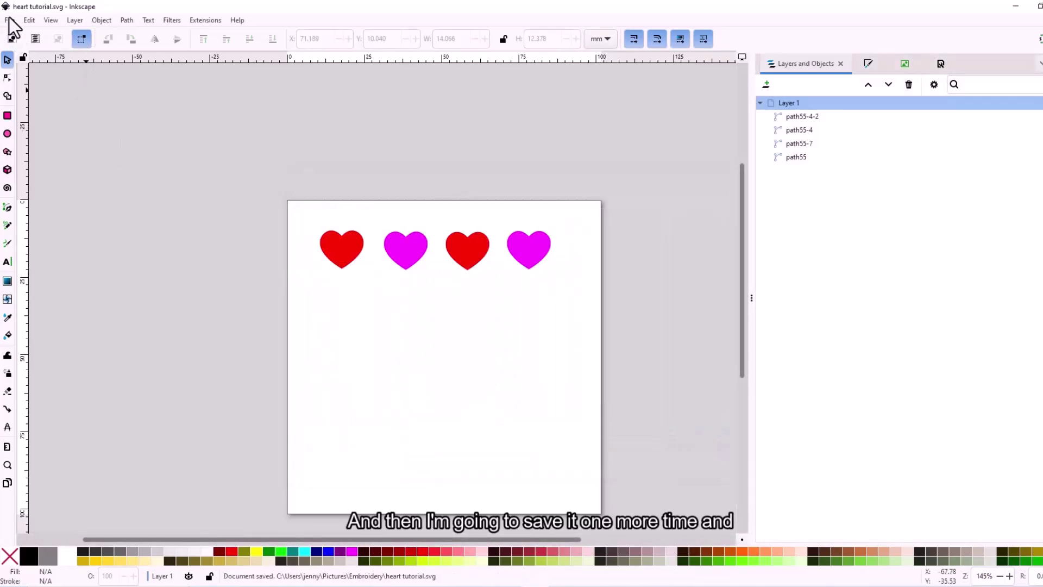
- Save the design again in the Embroidery folder as "heart tutorial" in the Ink/Stitch Brother Embroidery Format (.pes)
left_click(9, 20)
left_click(25, 118)
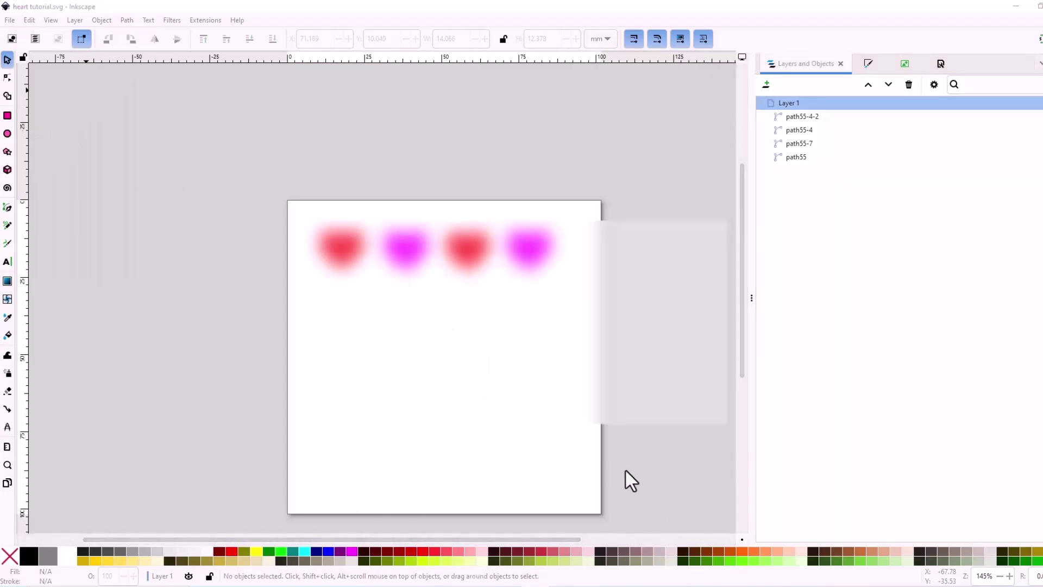
left_click(476, 451)
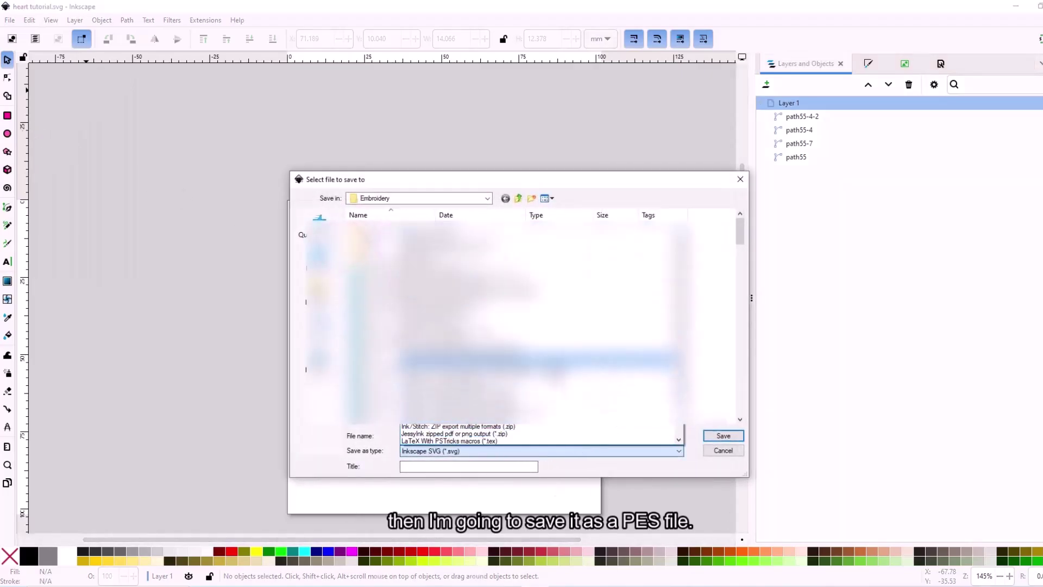
left_click(538, 360)
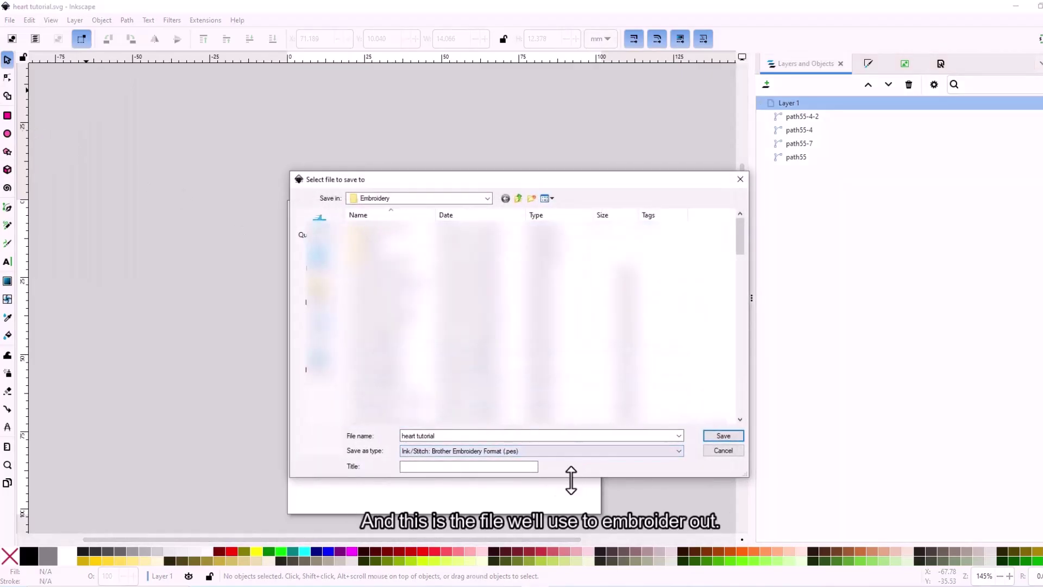
left_click(723, 436)
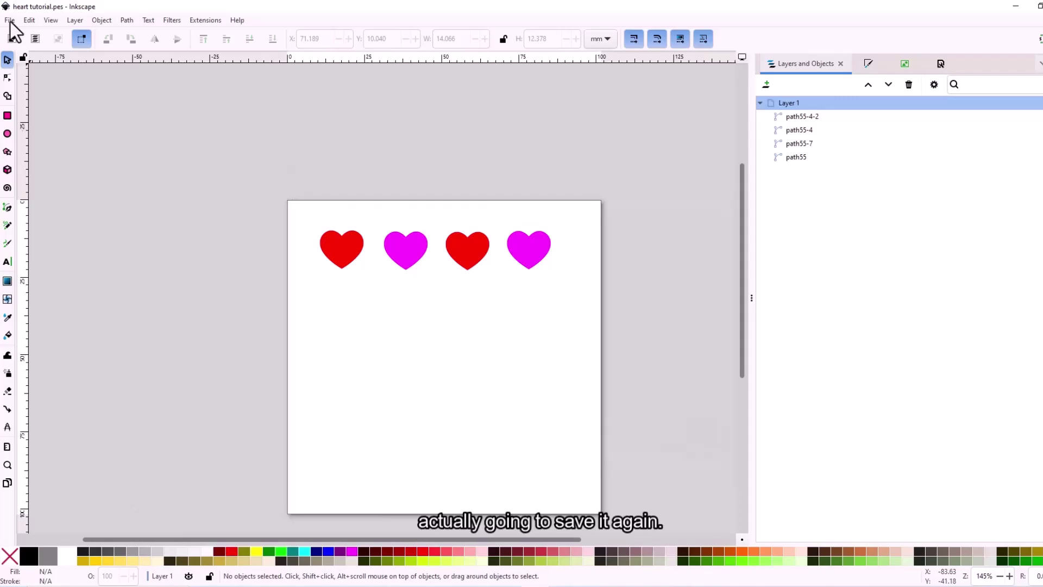
- Save another copy of "heart tutorial" to the USB Drive (D:) in the Ink/Stitch Brother Embroidery Format (.pes)
left_click(10, 22)
left_click(48, 121)
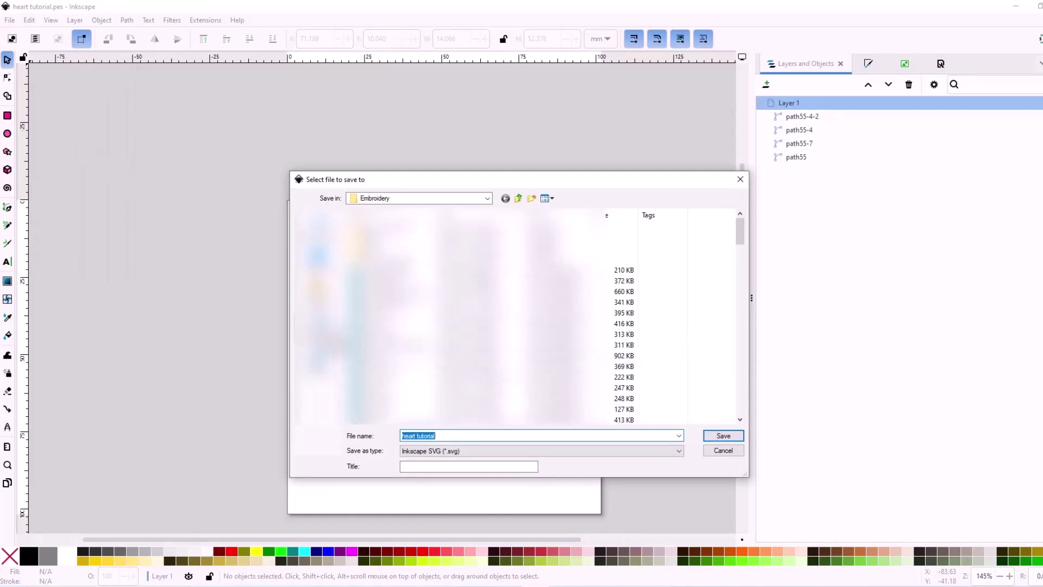
left_click(326, 348)
double_click(535, 360)
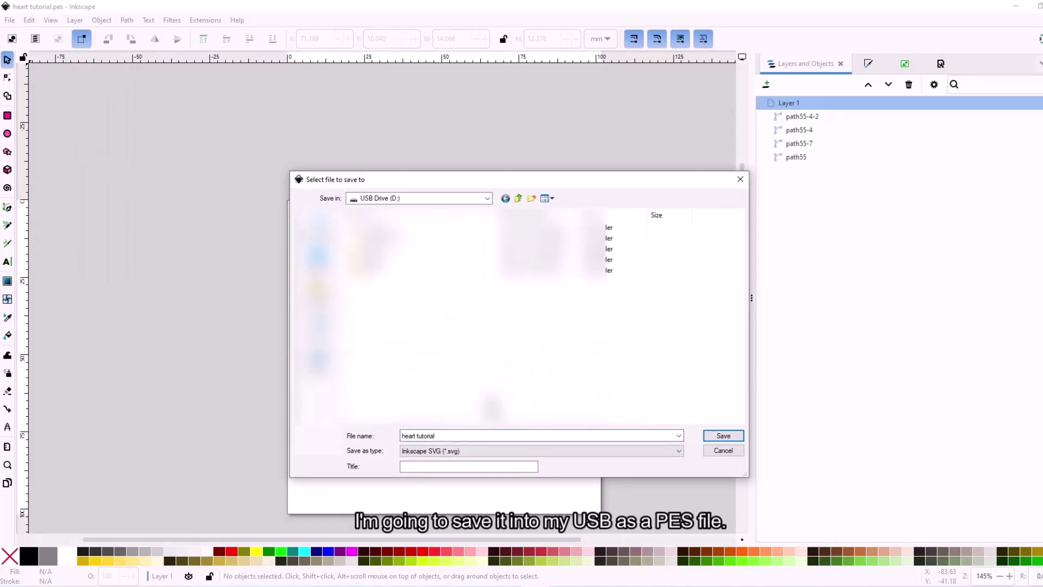
left_click(678, 452)
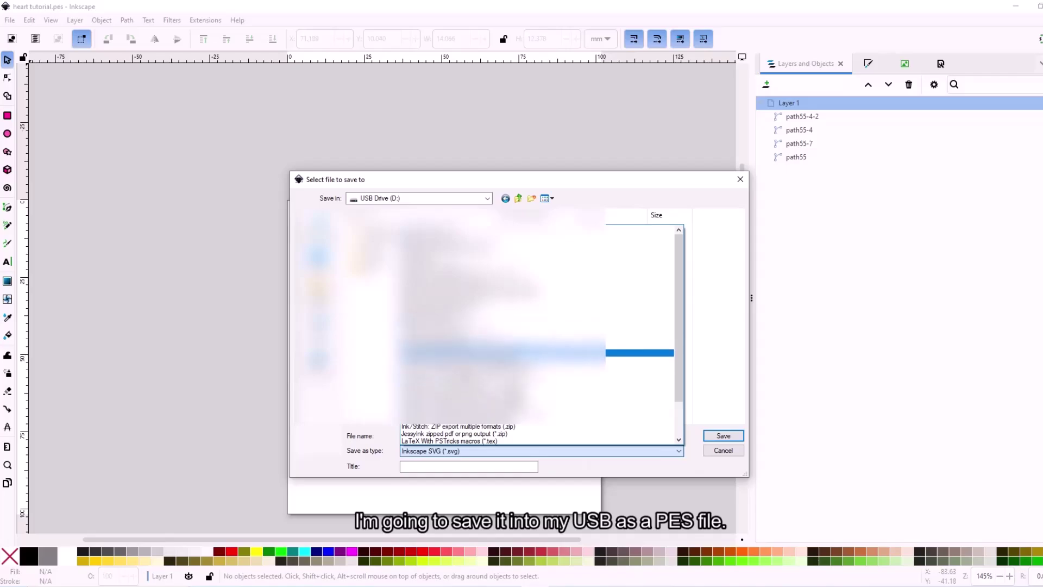
left_click(608, 361)
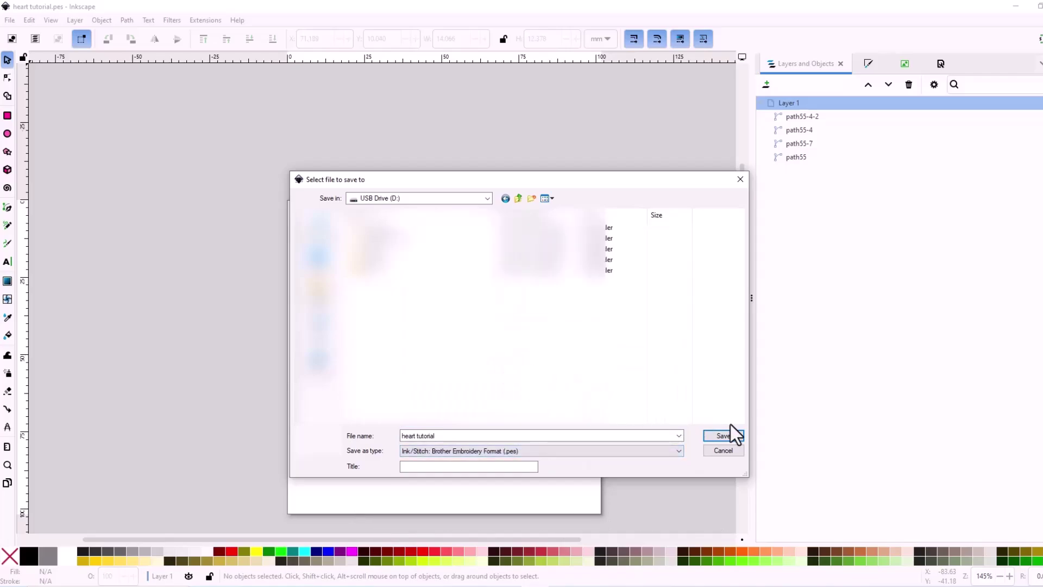
left_click(723, 436)
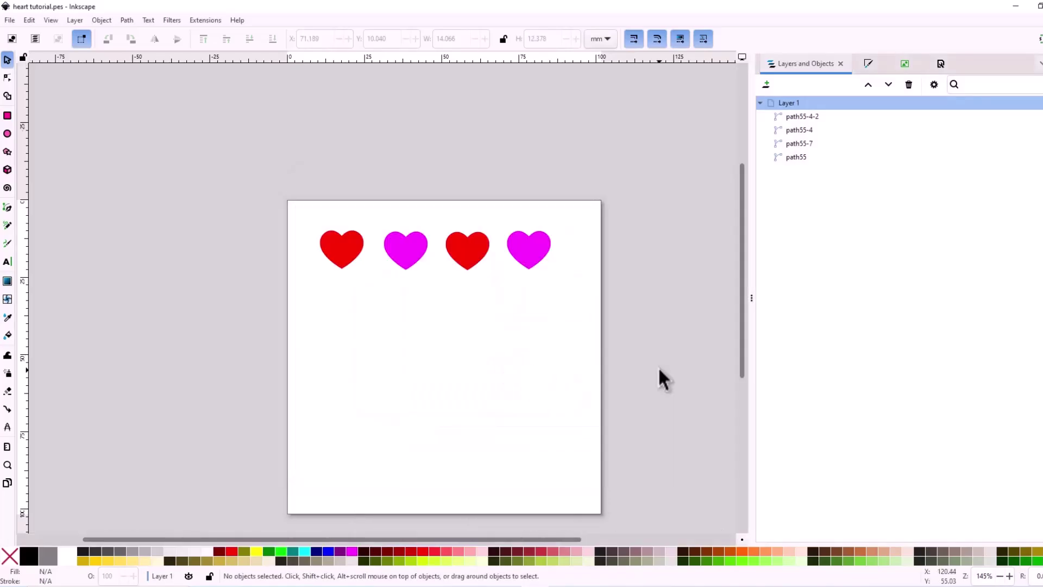